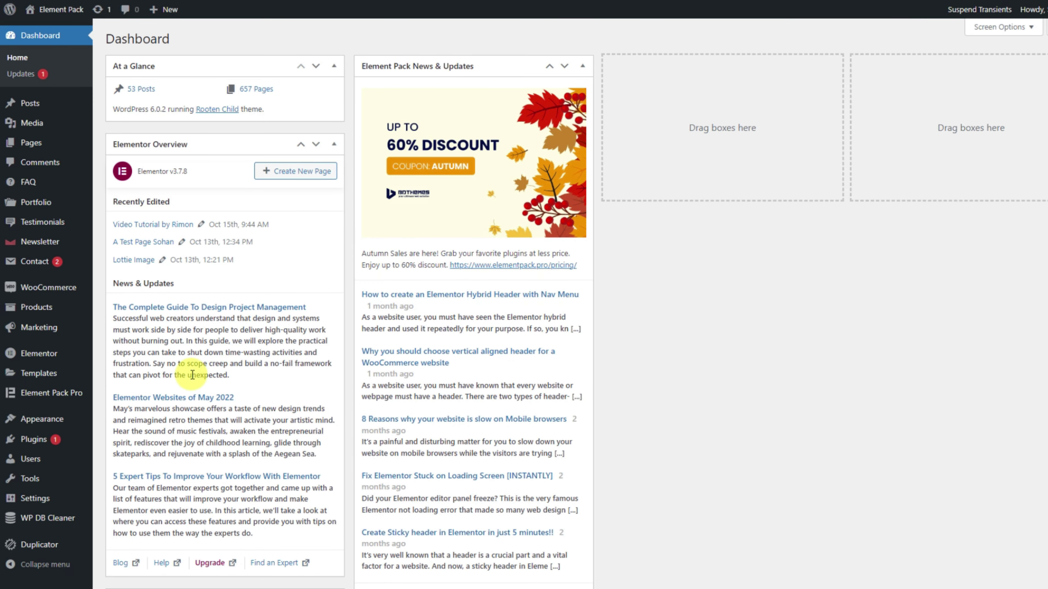
Step: Enable the Sub Menu widget among the new core widgets in the Element Pack Pro settings and save the settings
mouse_move(52, 394)
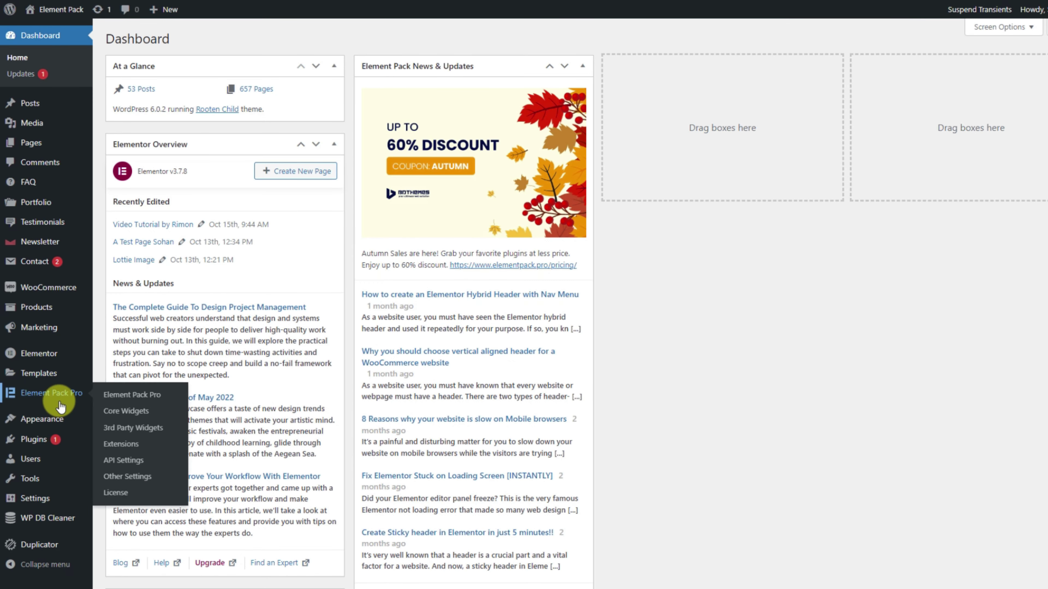
left_click(146, 419)
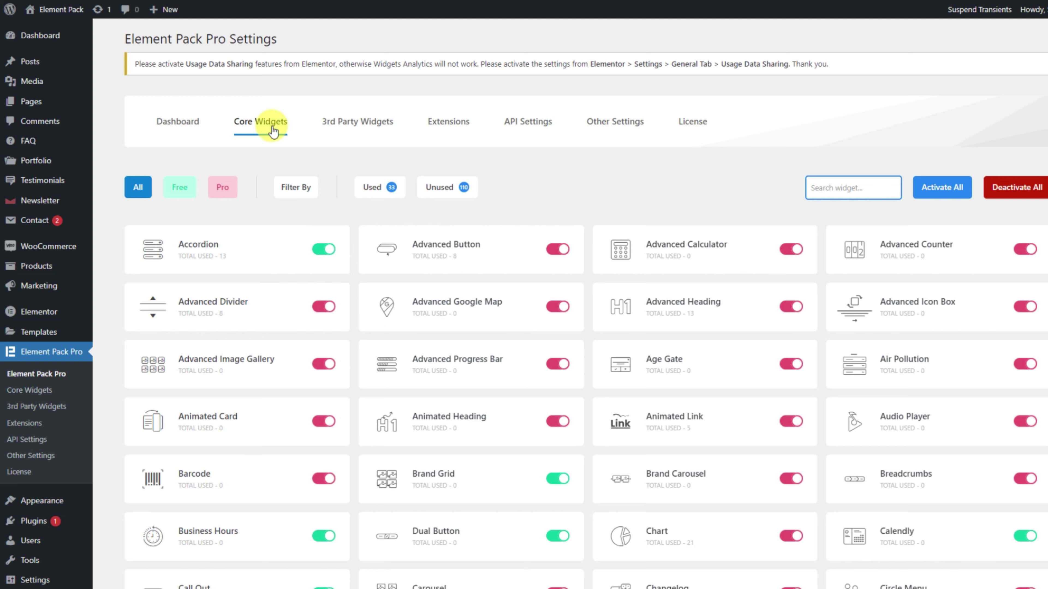
left_click(297, 198)
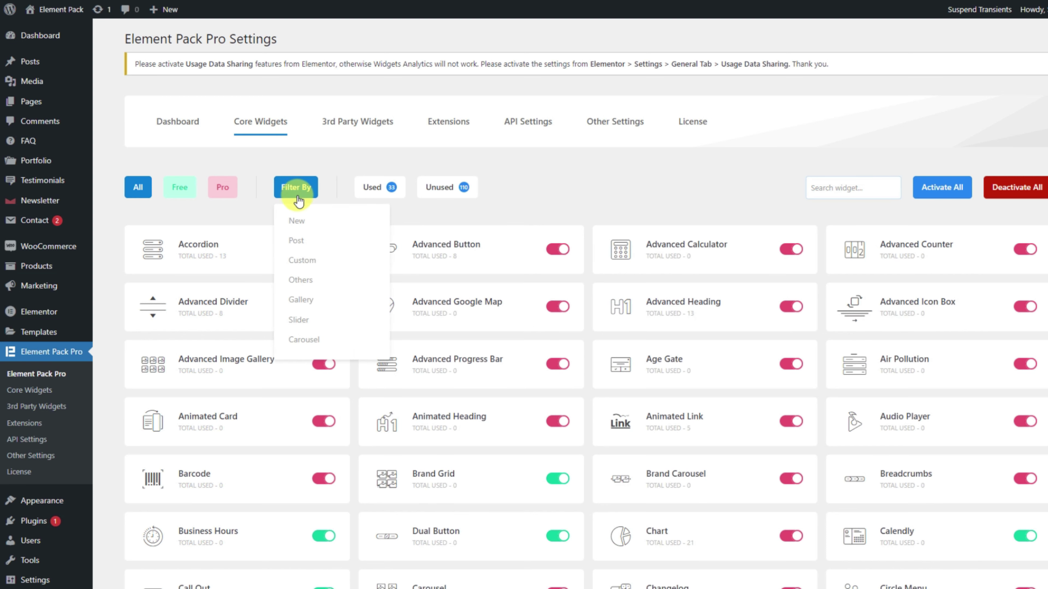
left_click(302, 223)
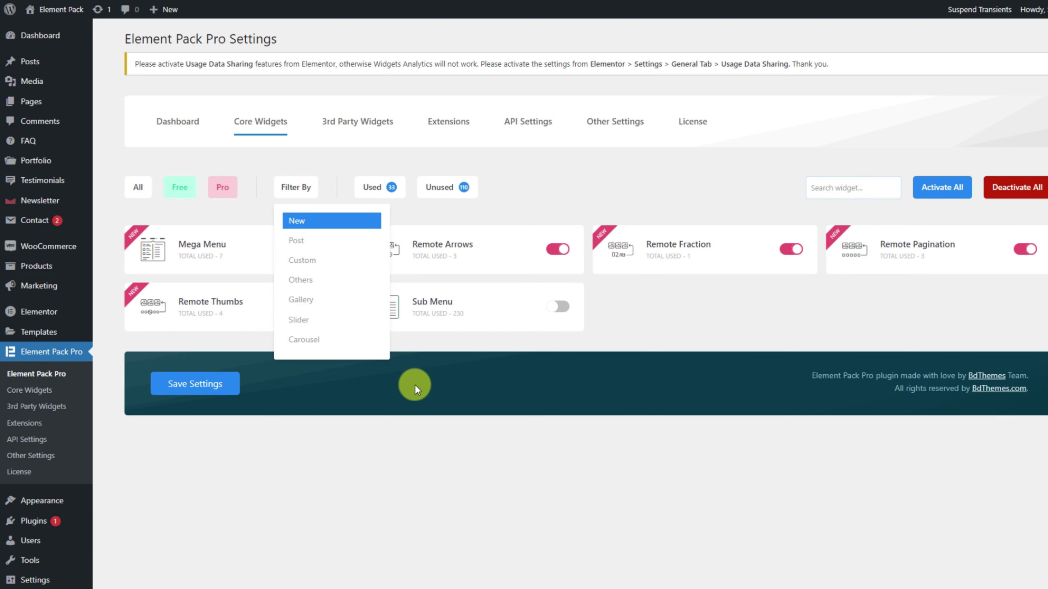
left_click(675, 341)
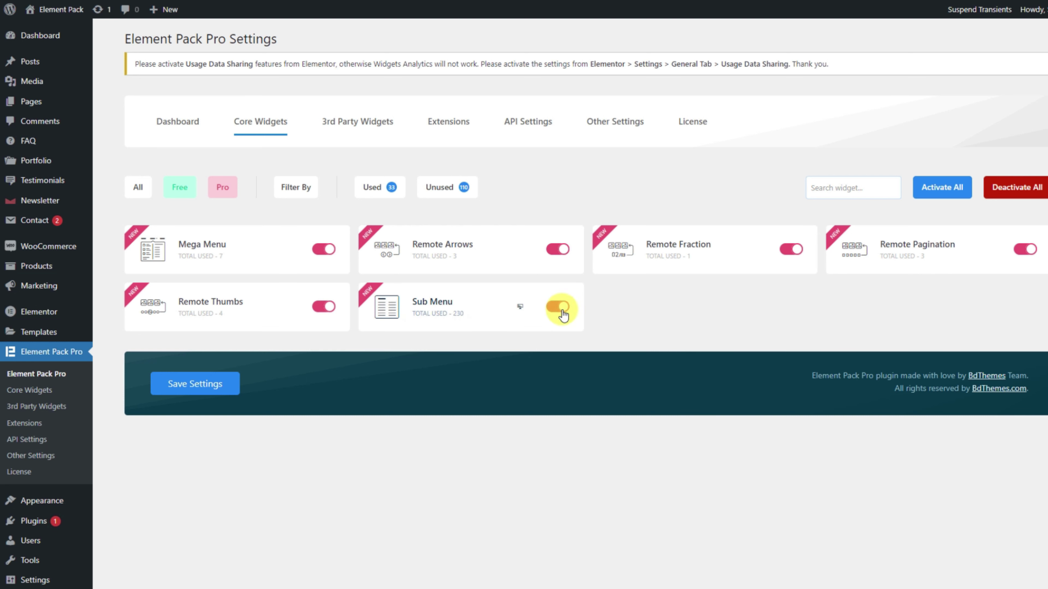
left_click(215, 387)
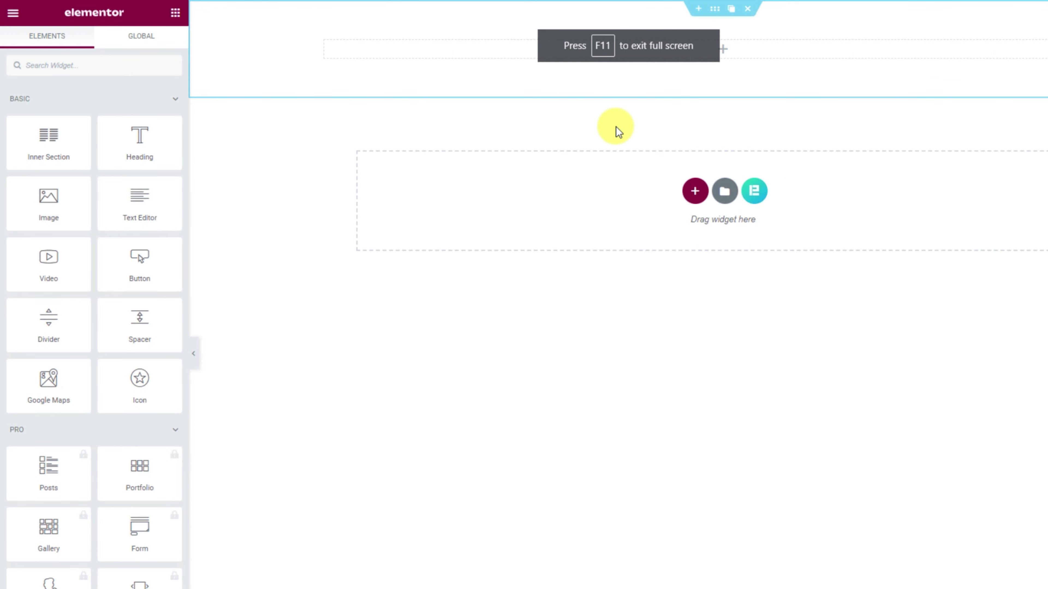
Step: Reload the Elementor page editor, find the Sub Menu widget and place it in the page's empty section
right_click(613, 126)
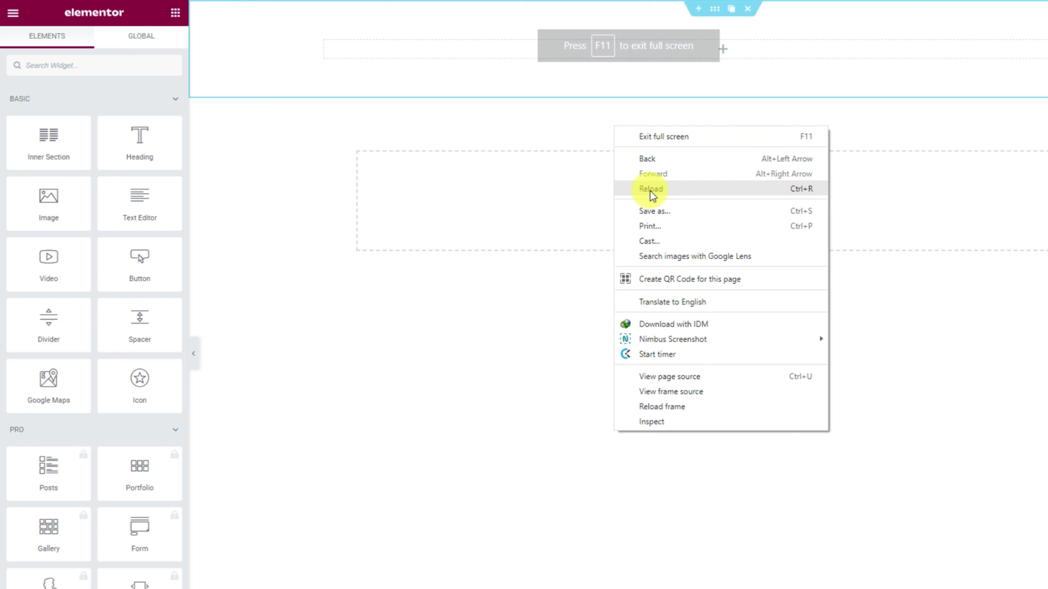
left_click(655, 188)
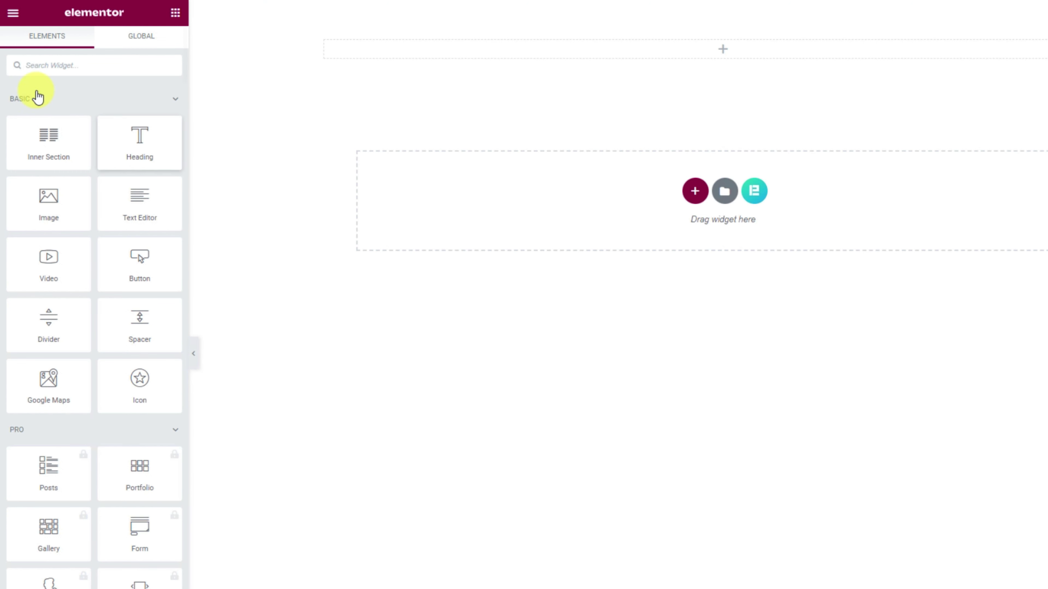
left_click(63, 64)
type("sub m")
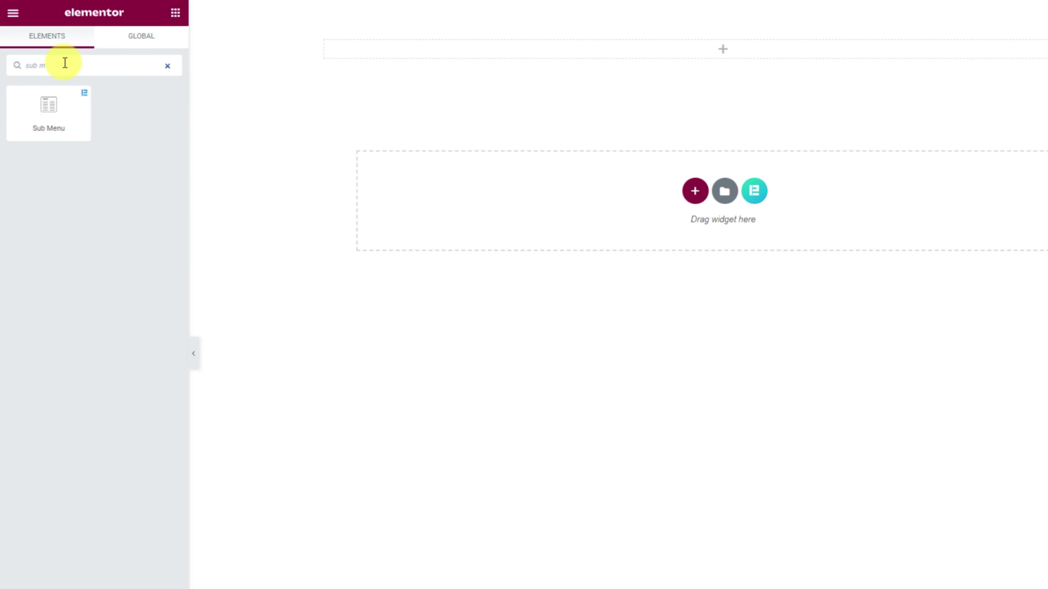
left_click_drag(66, 129, 728, 60)
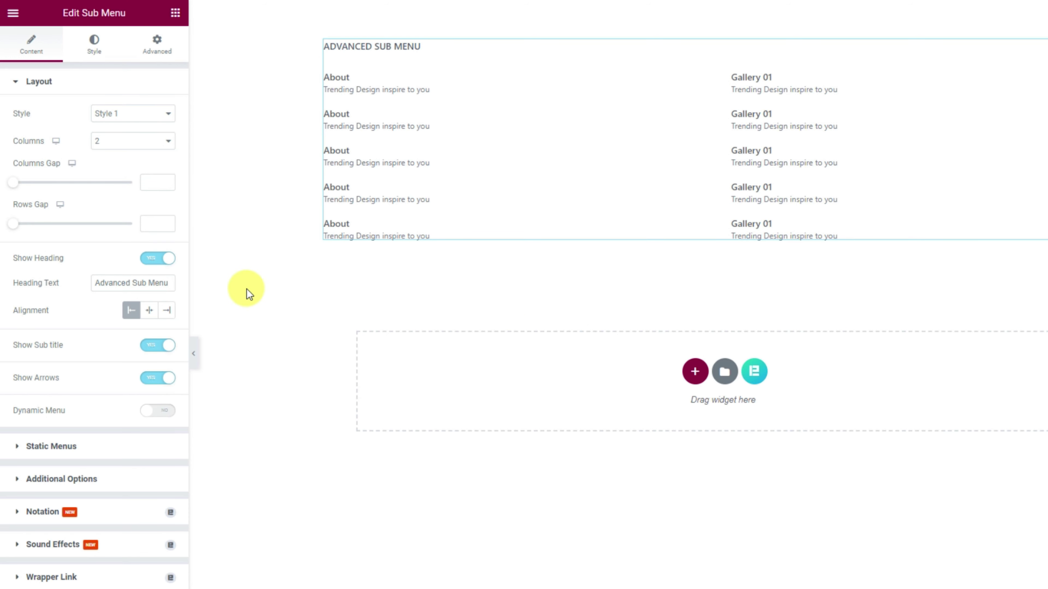
Step: Try Style 2 and Style 3 for the sub menu layout and return it to Style 1
left_click(127, 115)
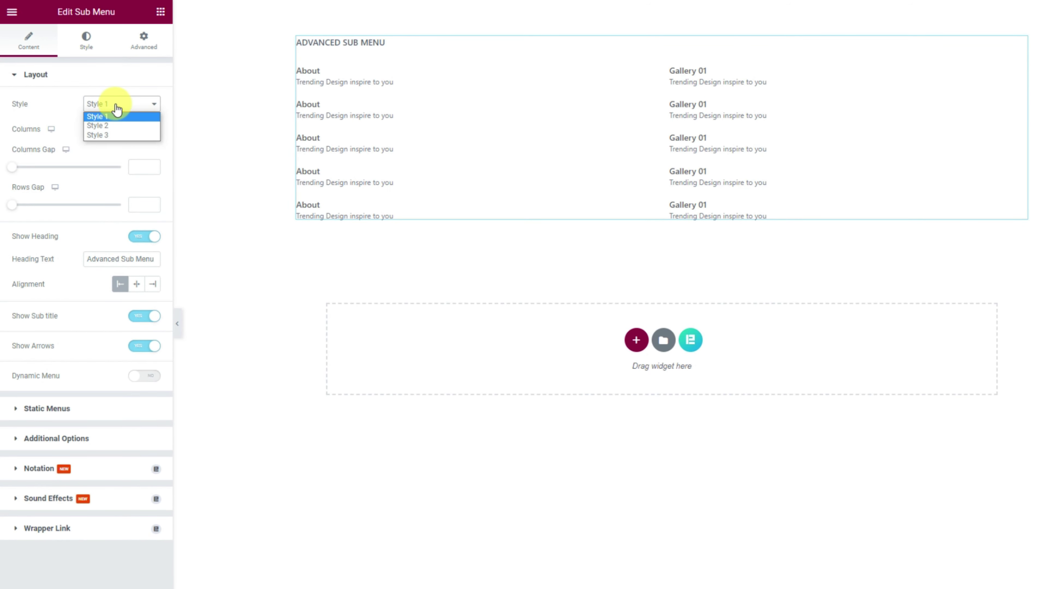
left_click(123, 126)
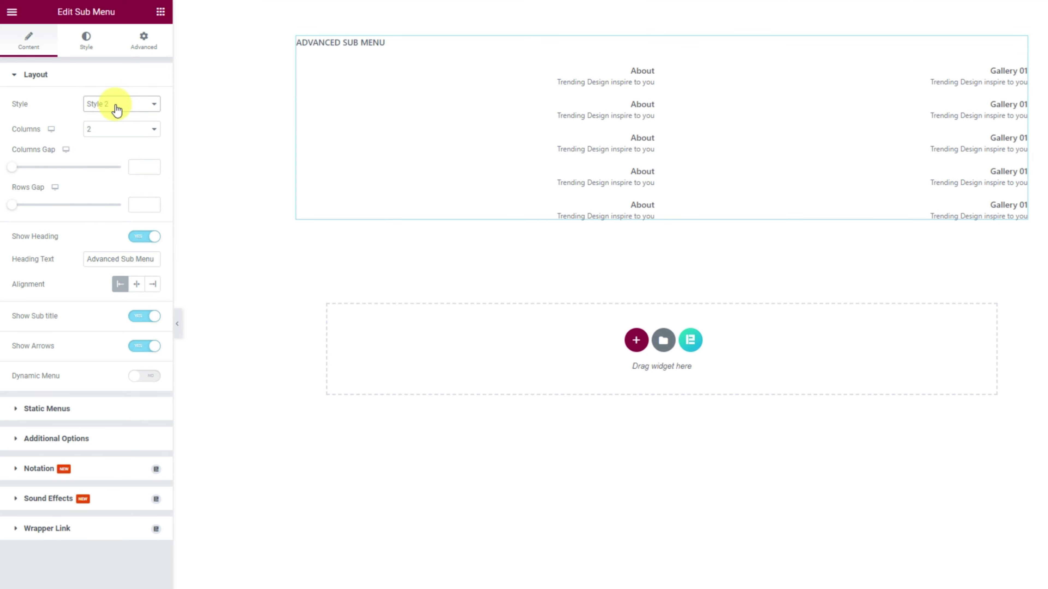
left_click(116, 108)
left_click(113, 136)
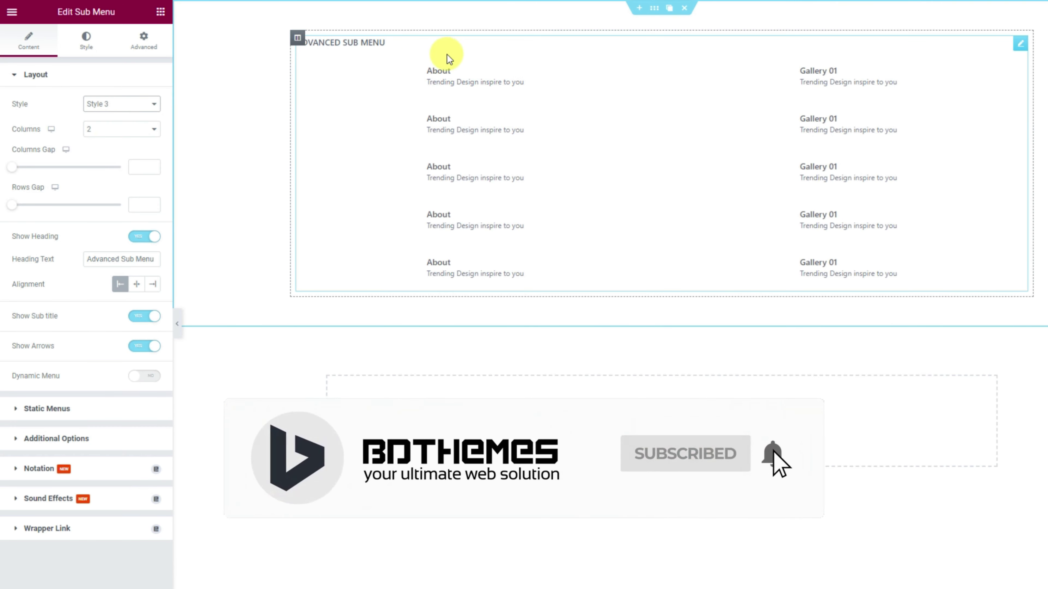
left_click(121, 108)
left_click(119, 117)
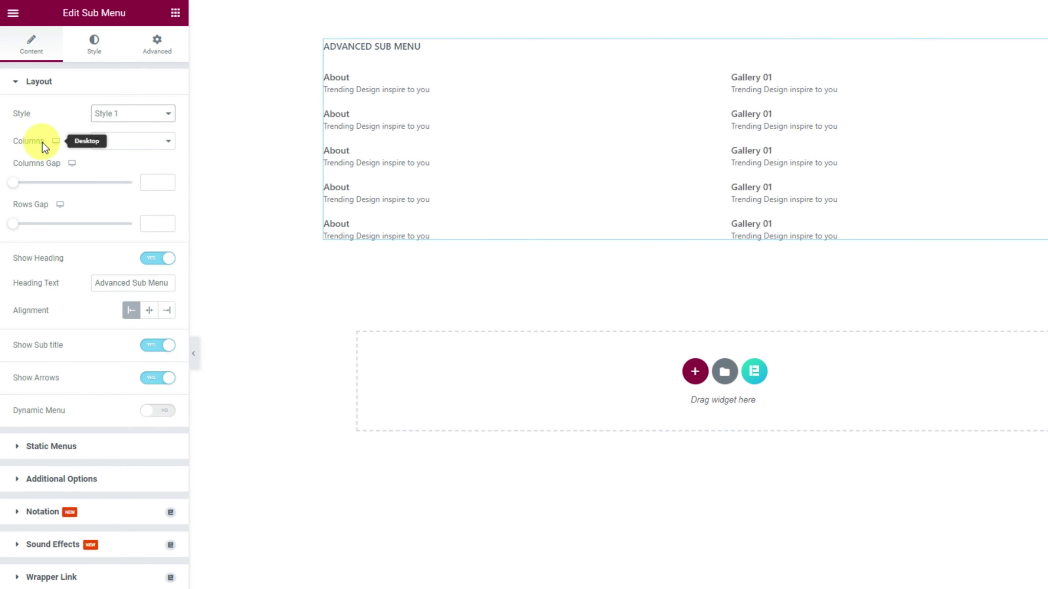
Step: Set the sub menu's columns to 3 and finally to 1, and enter FINANCIAL SERVICES as the heading text
left_click(126, 141)
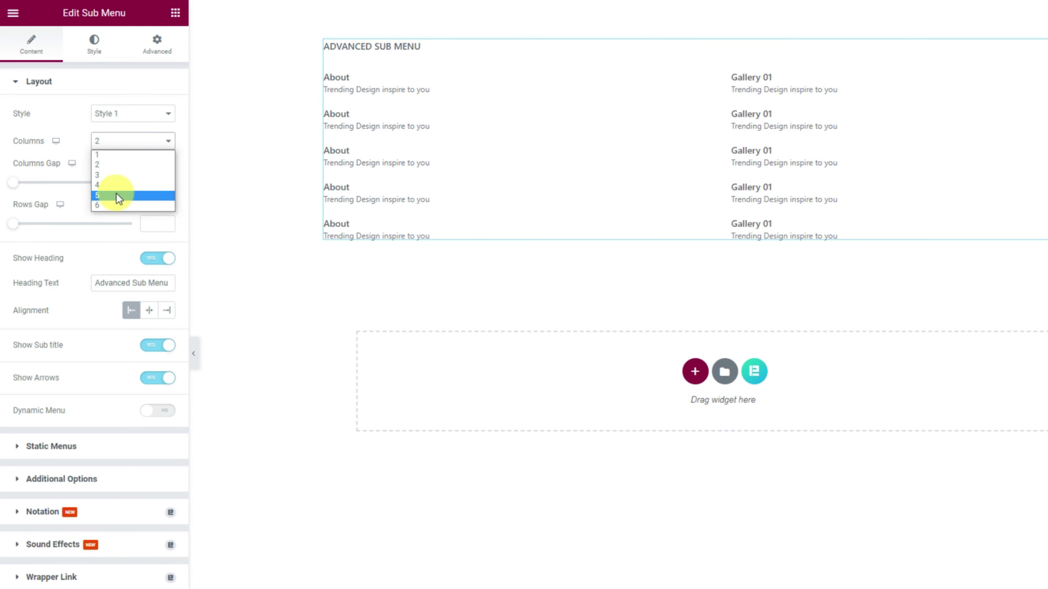
left_click(122, 175)
left_click(124, 143)
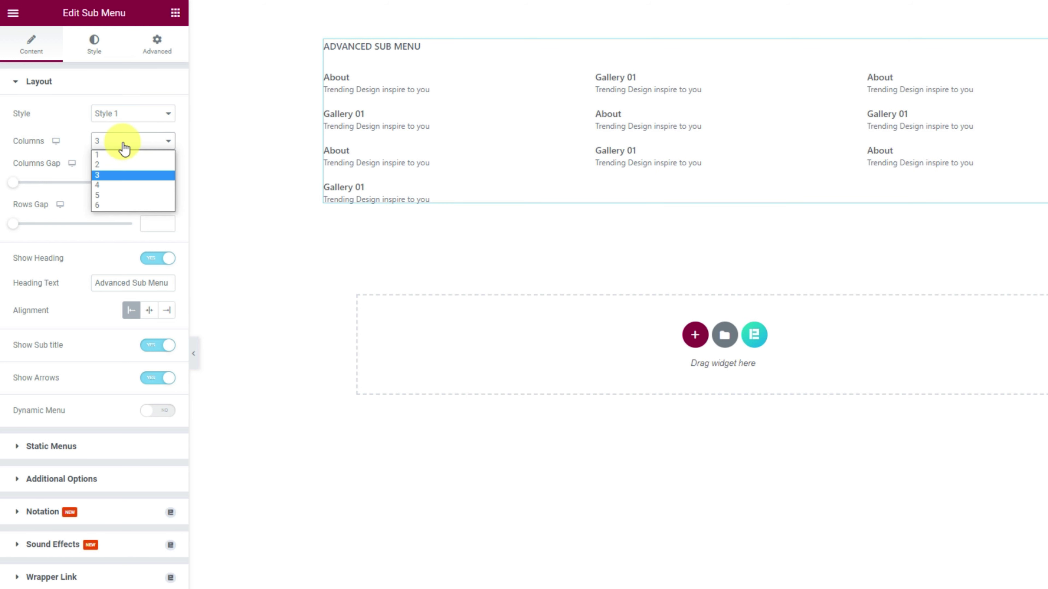
left_click(122, 158)
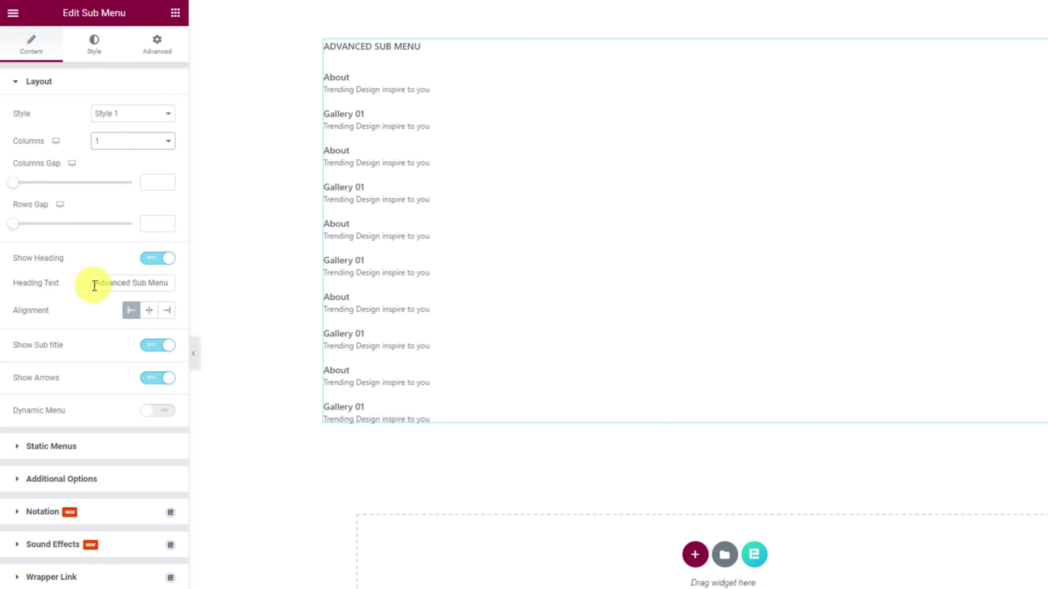
left_click_drag(94, 286, 168, 283)
type("FINANCIAL SERVICES")
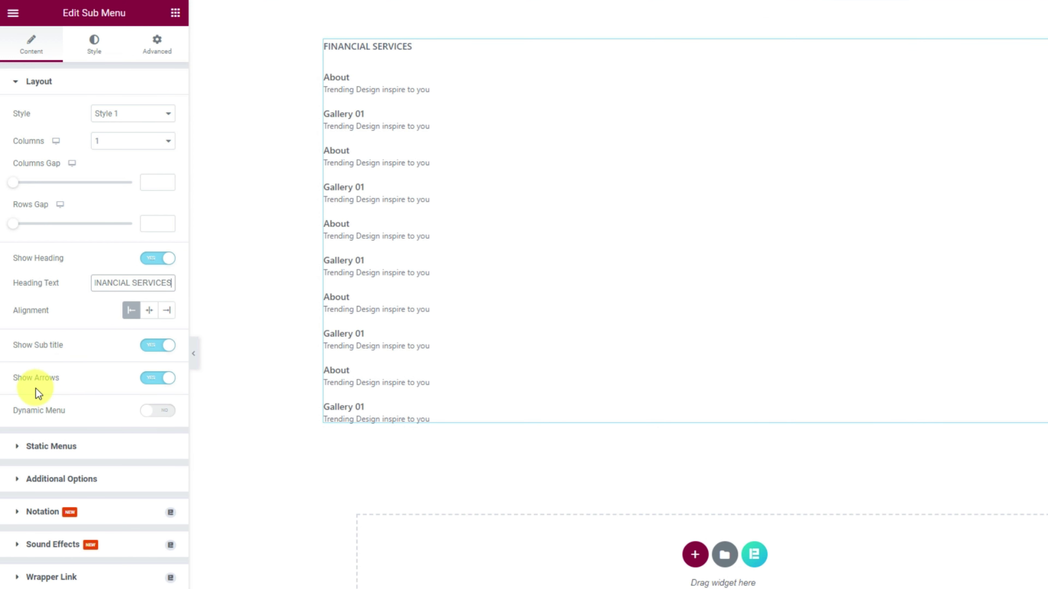
Step: Try the Dynamic Menu option with Main Menu as its source and turn the option off again
left_click(163, 411)
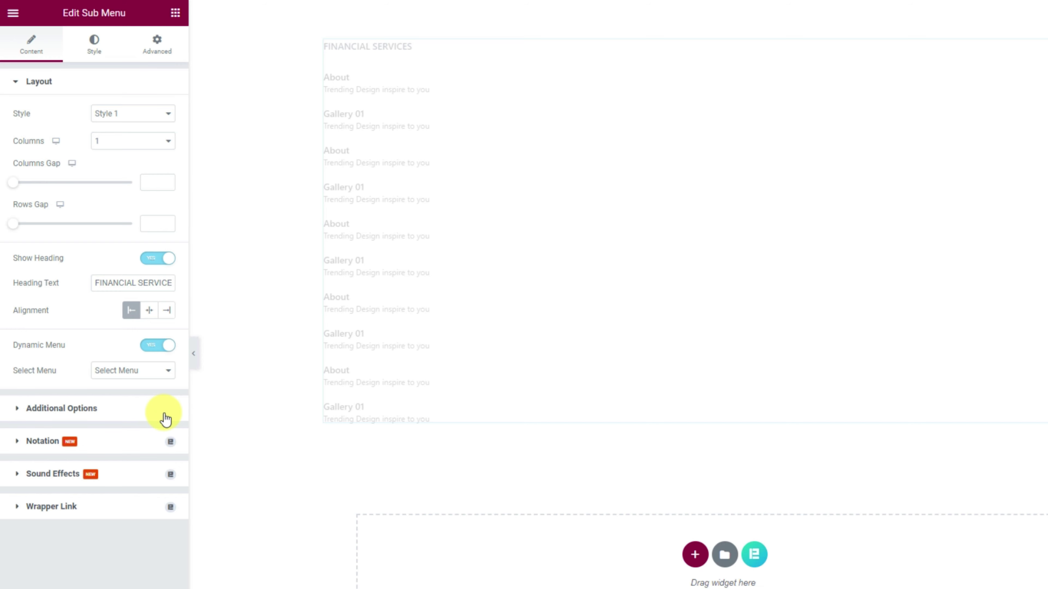
left_click(132, 370)
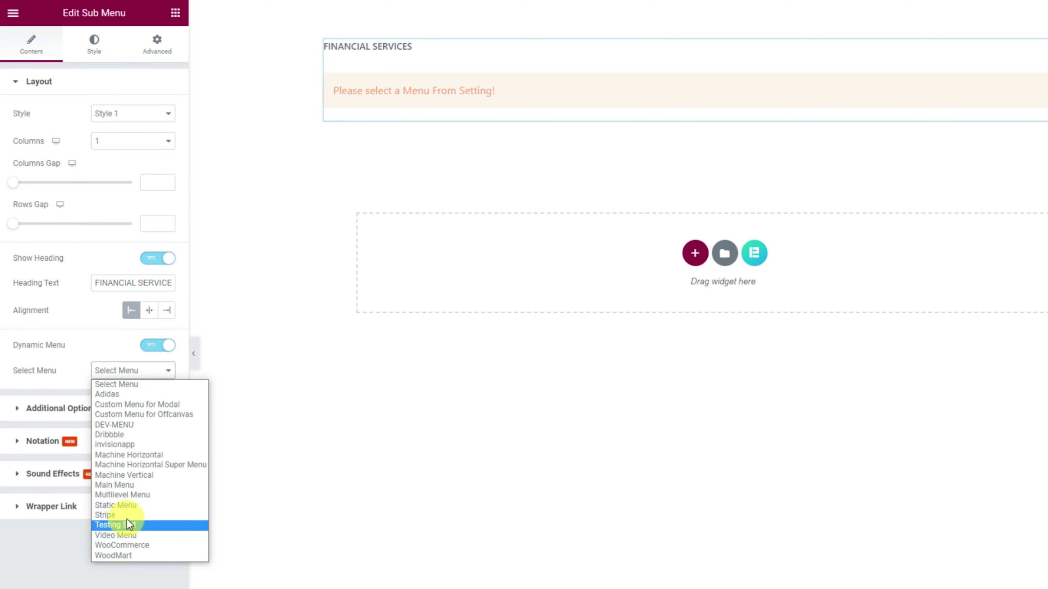
left_click(135, 486)
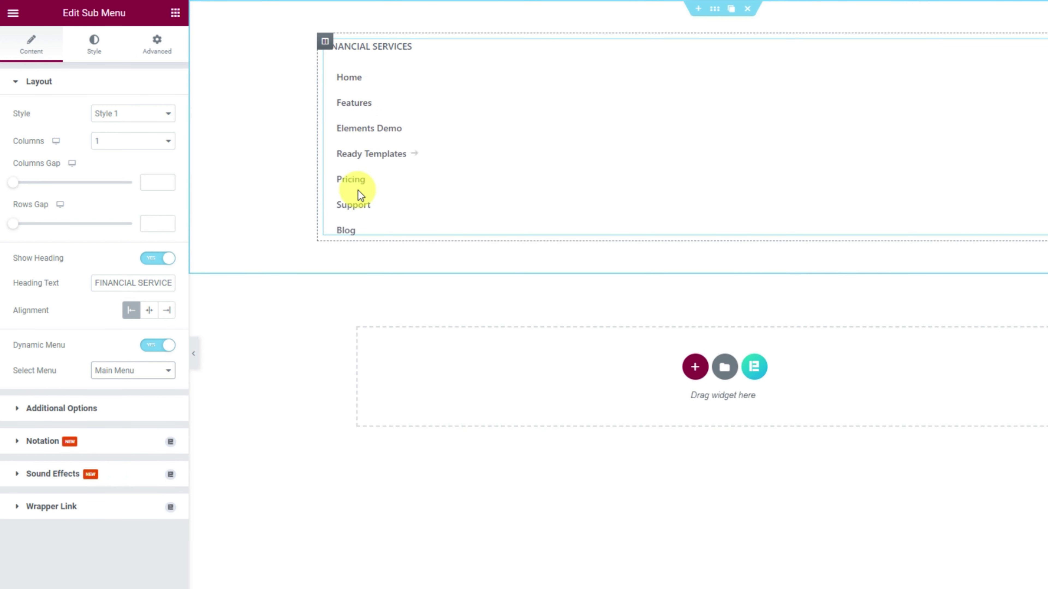
left_click(159, 346)
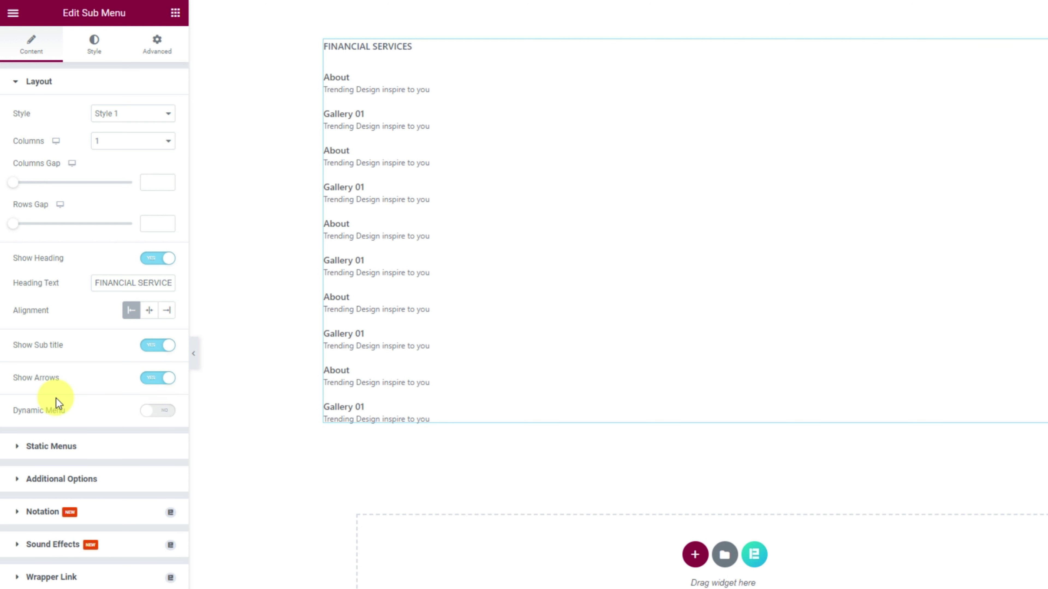
Step: Delete all static menu items of the sub menu except the first About item
left_click(68, 454)
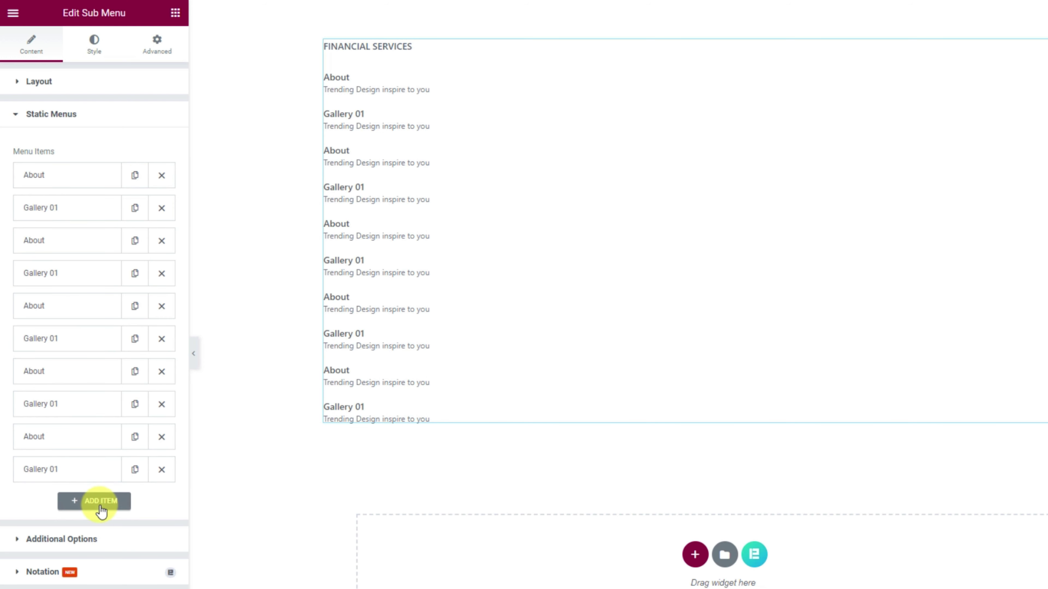
left_click(160, 473)
left_click(162, 438)
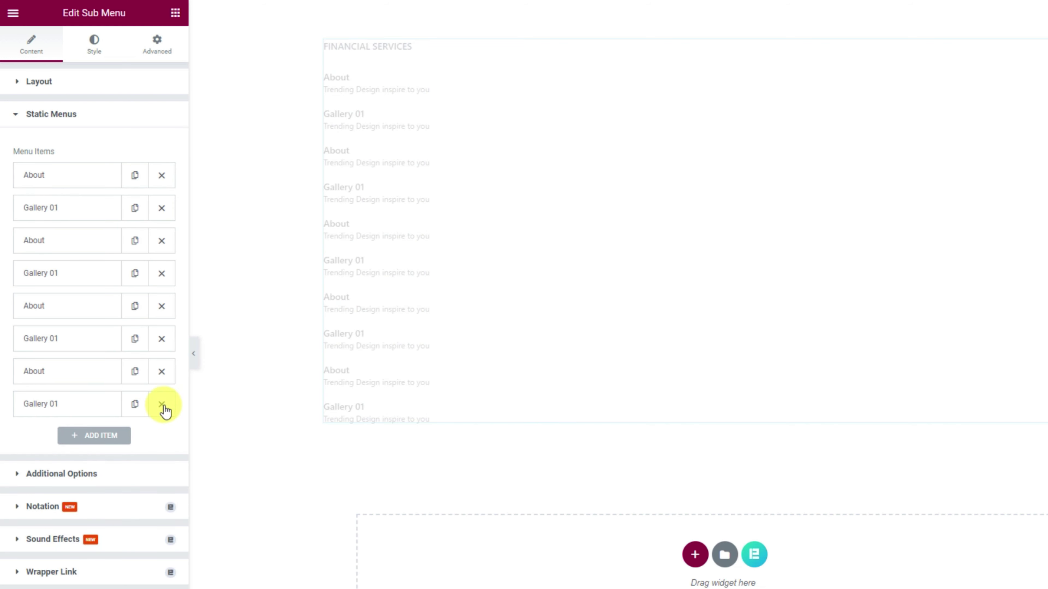
left_click(162, 404)
left_click(161, 372)
left_click(161, 339)
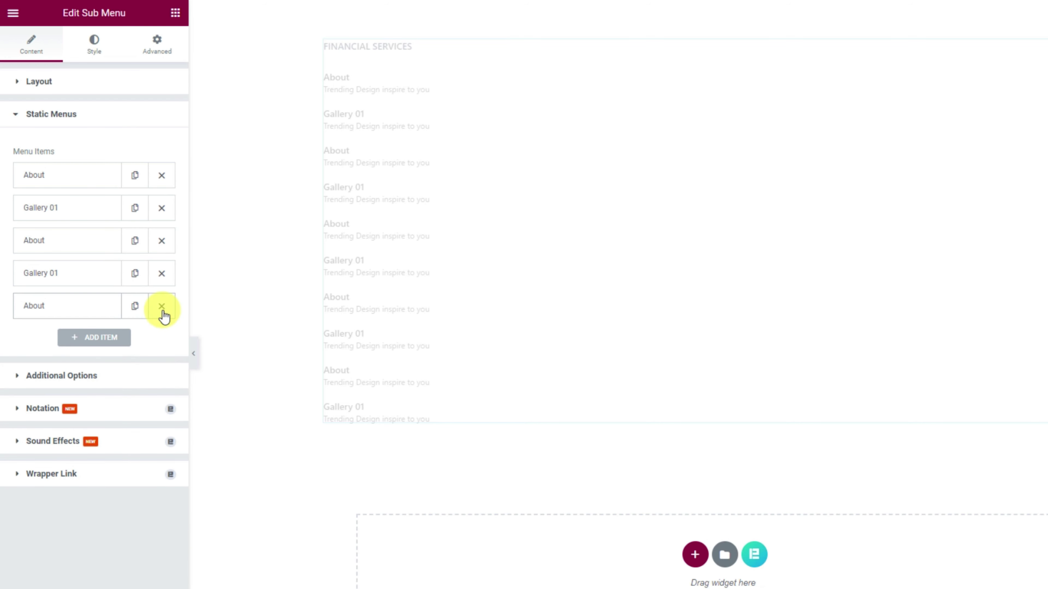
left_click(162, 306)
left_click(162, 273)
left_click(161, 241)
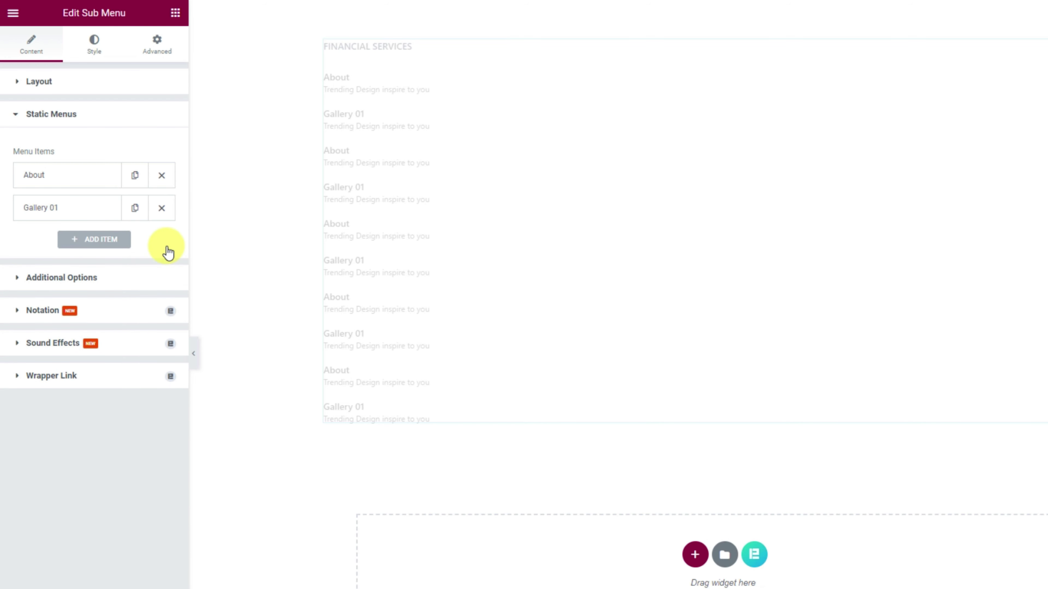
left_click(169, 208)
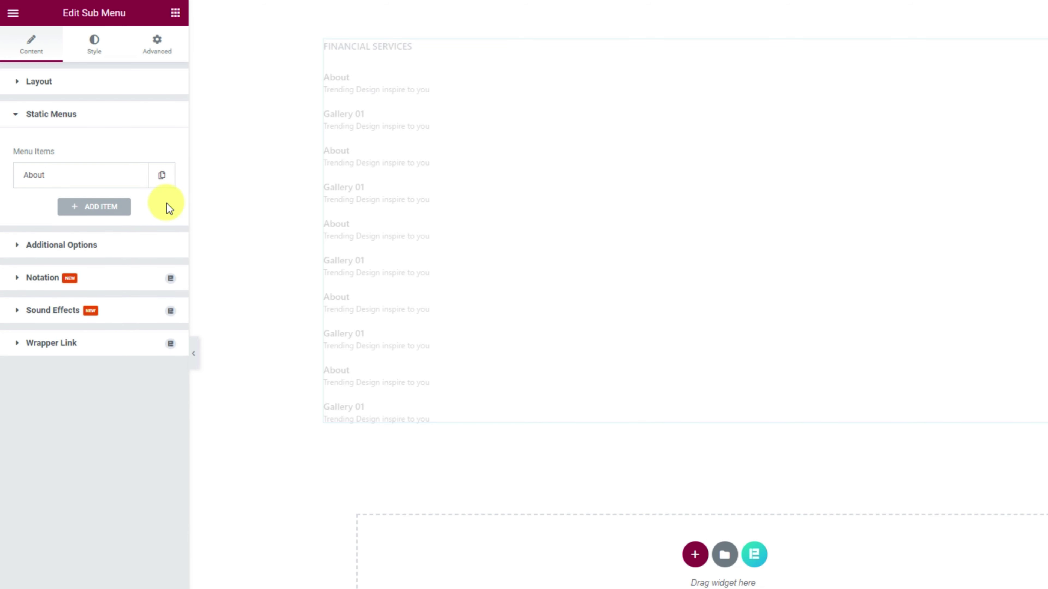
Step: Set the remaining menu item's title to Corporate Card and its sub title to Spend management
left_click(115, 185)
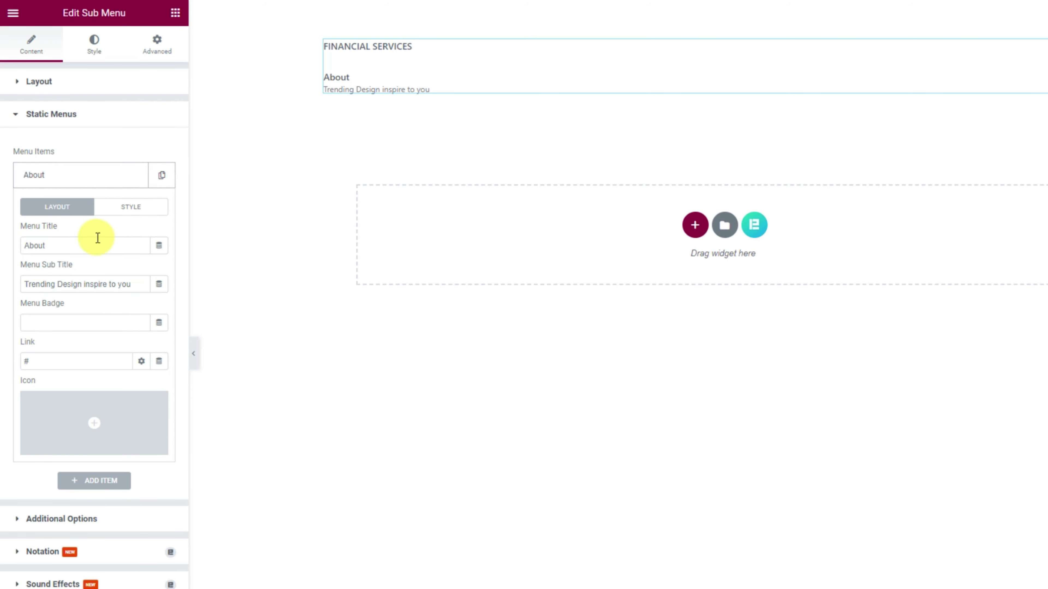
left_click_drag(76, 245, 4, 247)
type("Corporate Card")
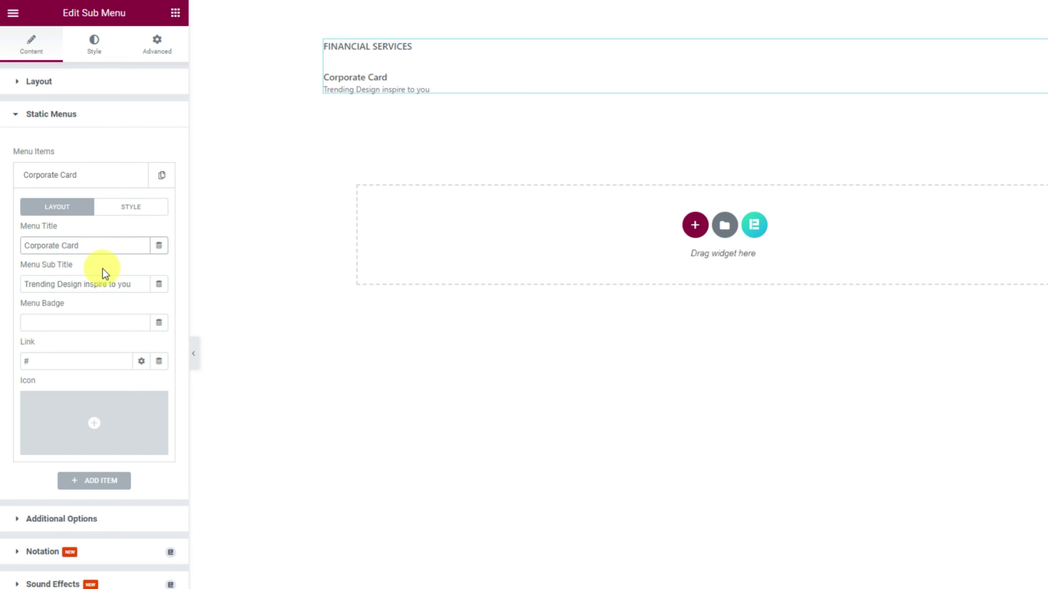
left_click_drag(135, 284, 6, 288)
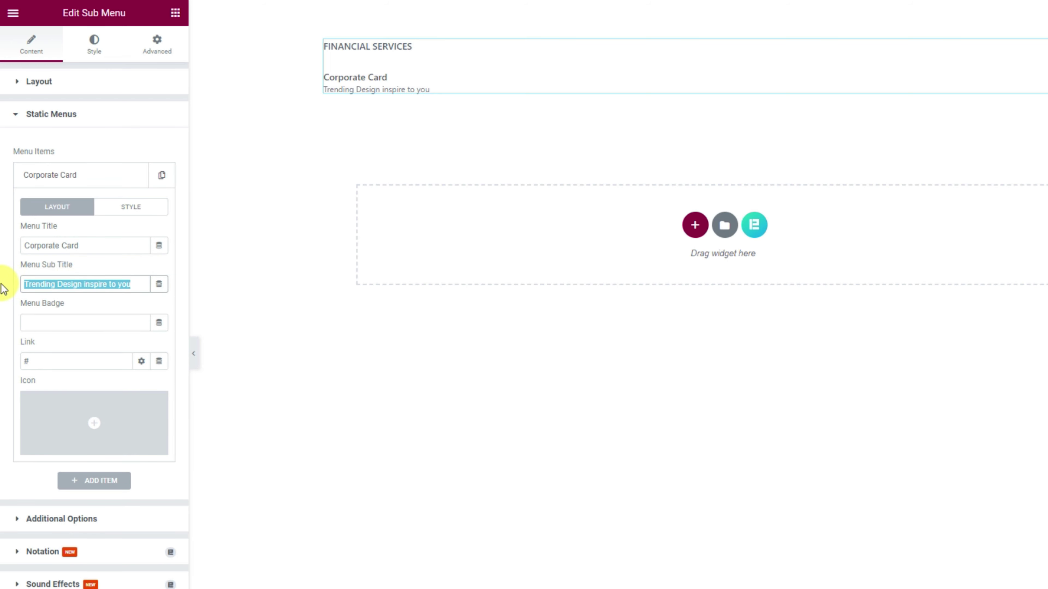
type("Spend management")
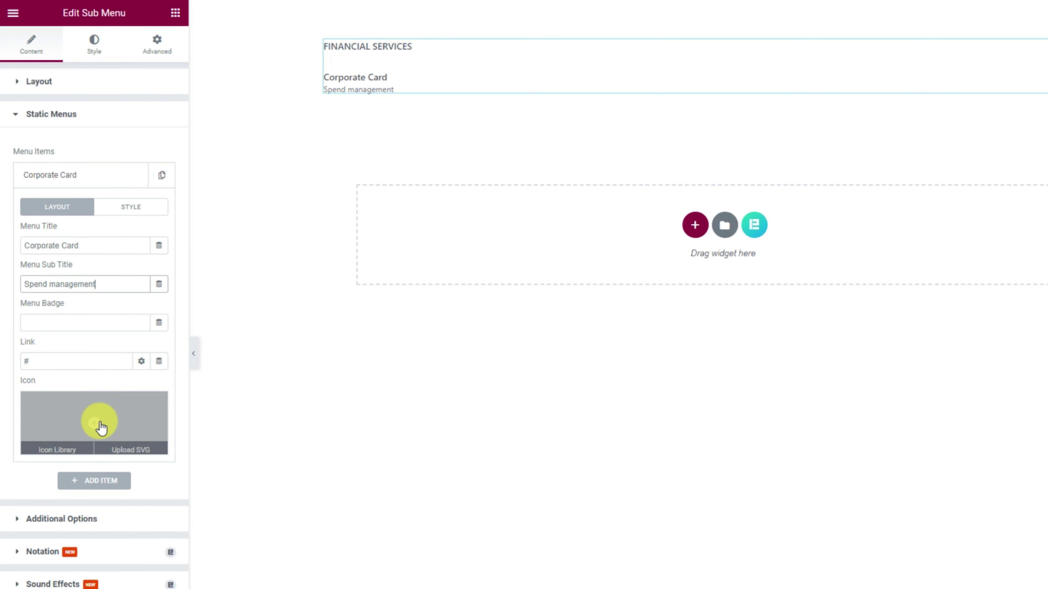
Step: Insert the overlapping pink and blue cards SVG from the media library as the Corporate Card item's icon
left_click(146, 450)
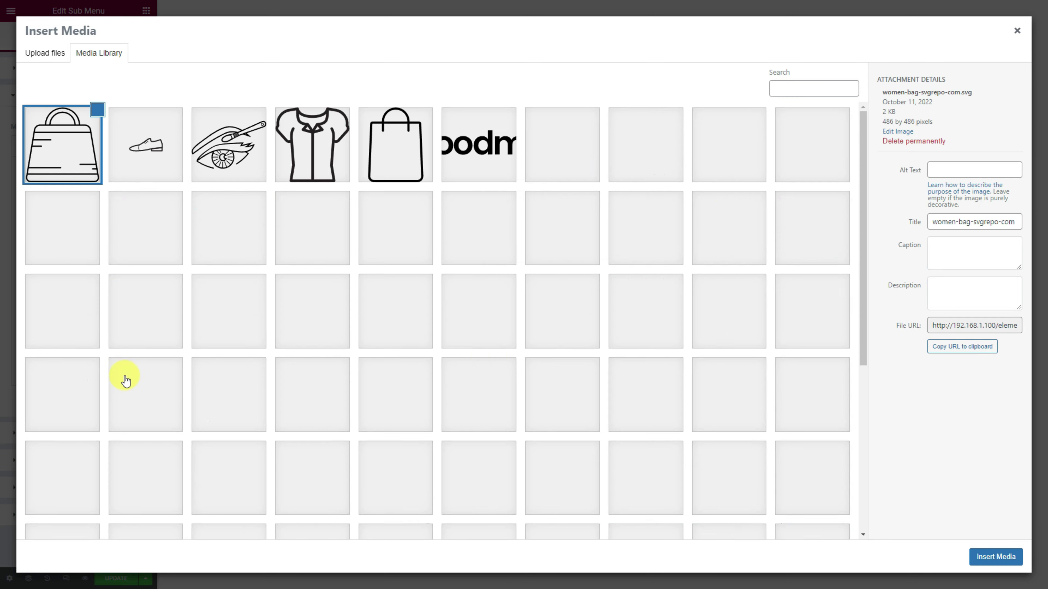
scroll(482, 356, "down", 8)
left_click(435, 525)
scroll(498, 511, "down", 5)
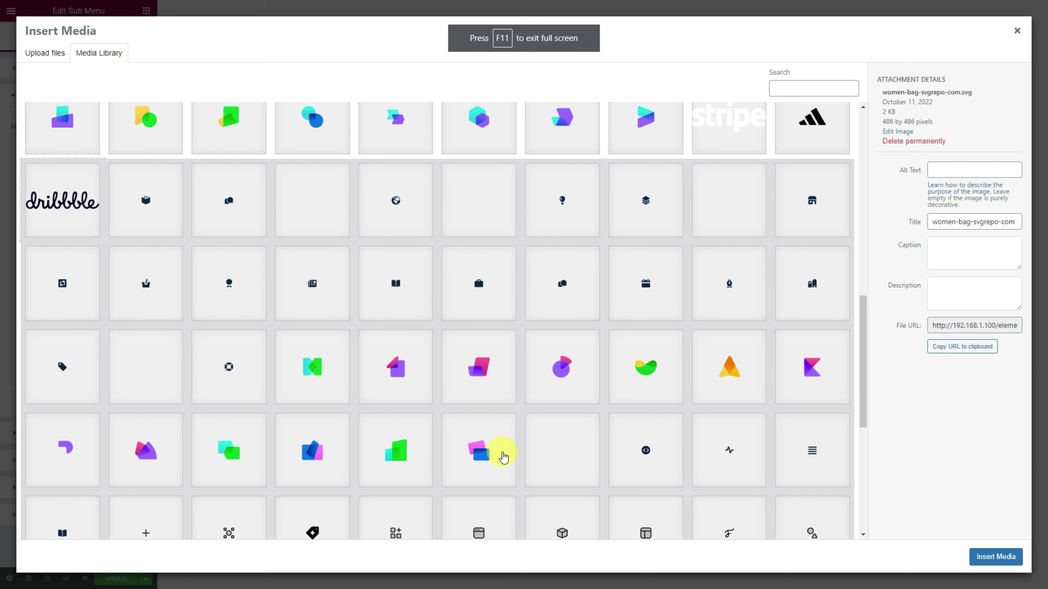
left_click(500, 456)
left_click(995, 557)
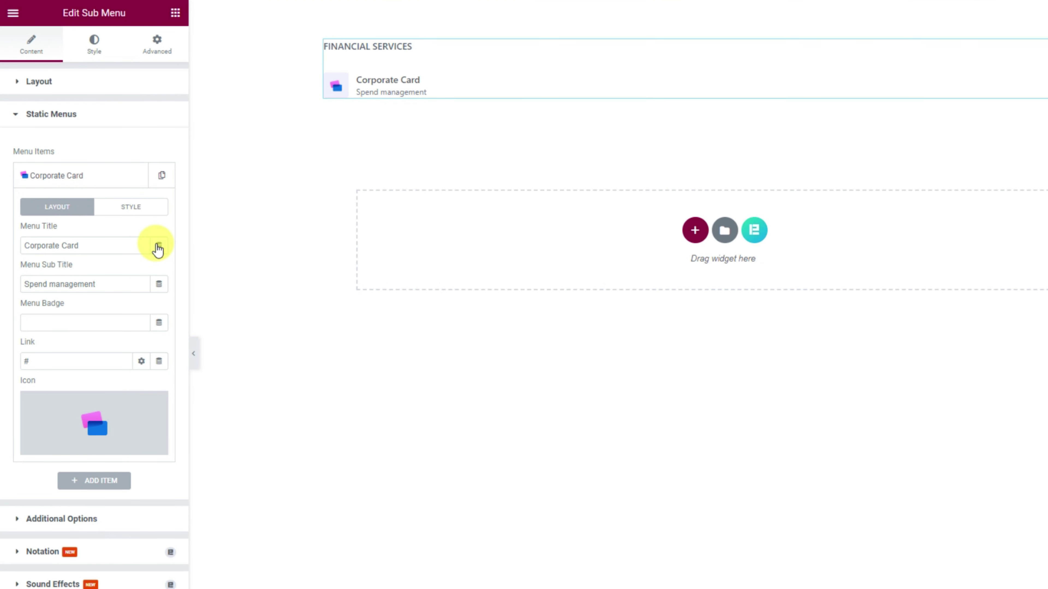
Step: Duplicate the Corporate Card menu item three times and open the second item's settings
left_click(101, 178)
left_click(162, 177)
left_click(134, 208)
left_click(135, 208)
left_click(97, 215)
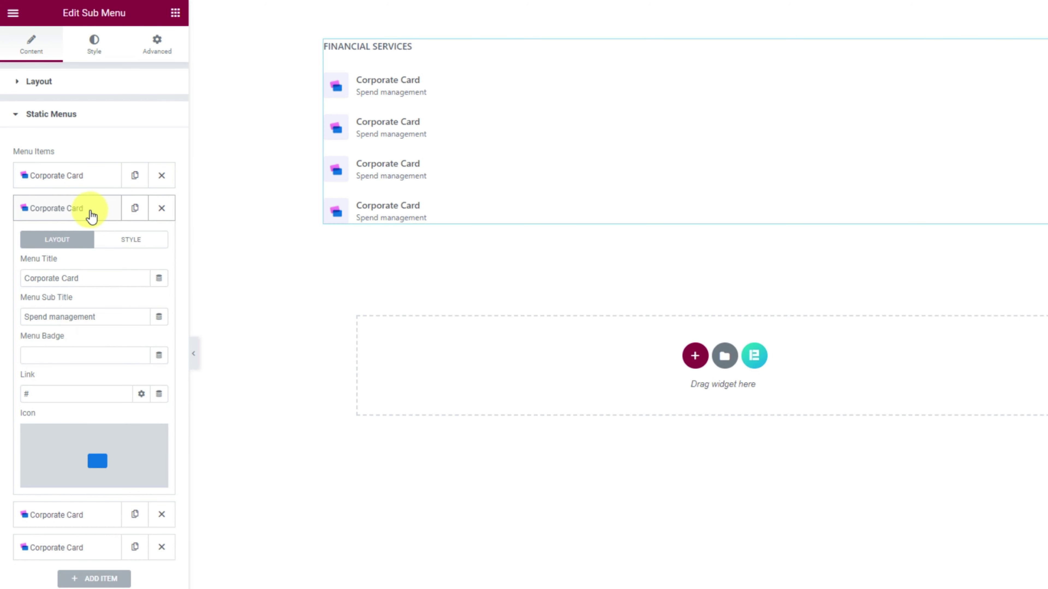
Step: Set the second menu item's title to Capital and its sub title to Business financing
left_click_drag(86, 277, 7, 280)
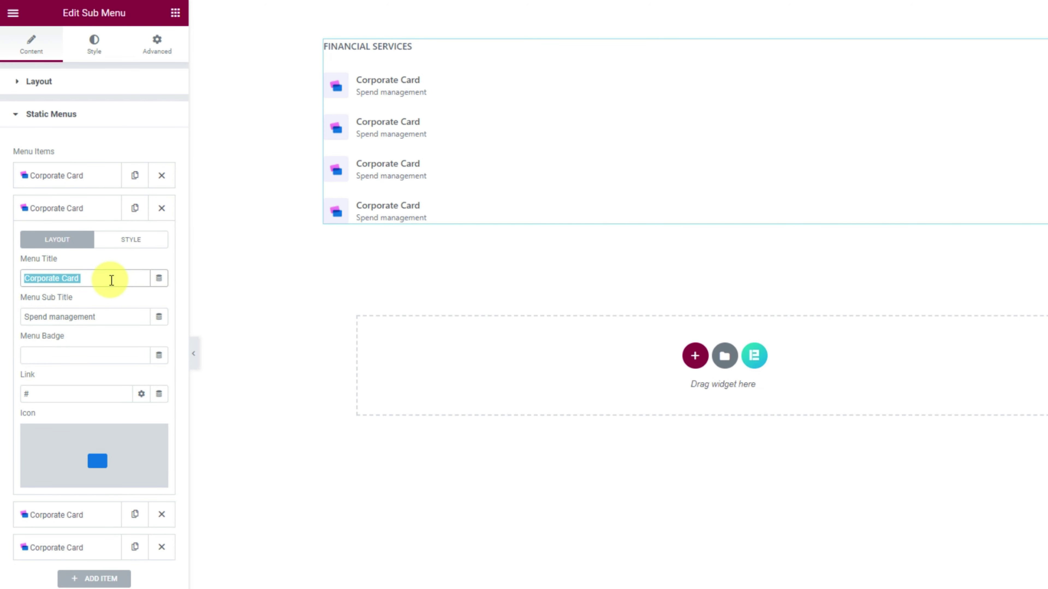
type("Capital")
left_click_drag(103, 318, 6, 317)
type("Business financing")
Step: Insert the green and cyan blocks image from the media library as the Capital item's icon
left_click(124, 478)
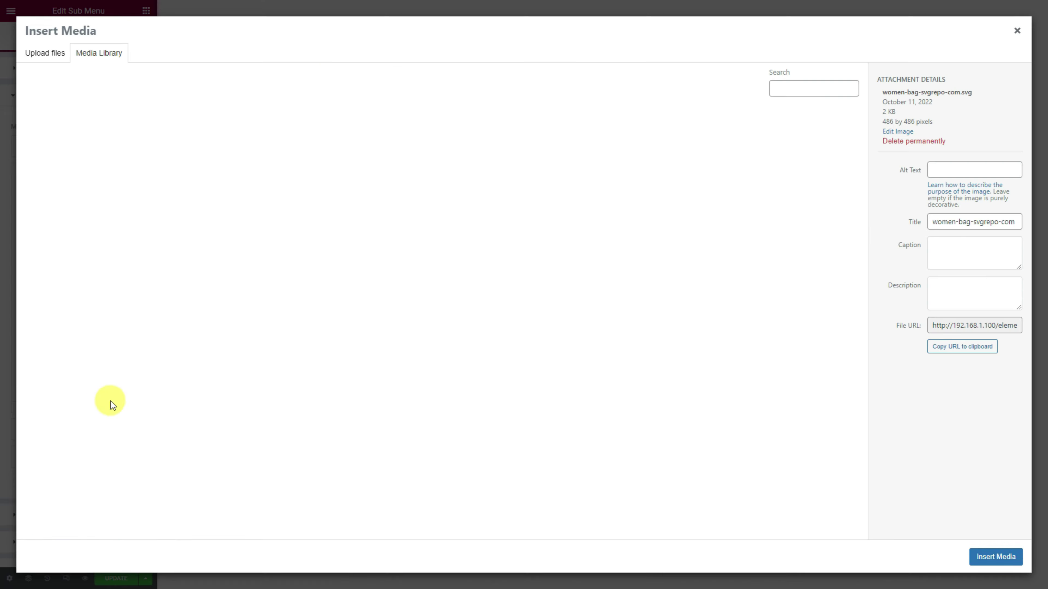
scroll(660, 289, "down", 5)
left_click(395, 406)
left_click(996, 556)
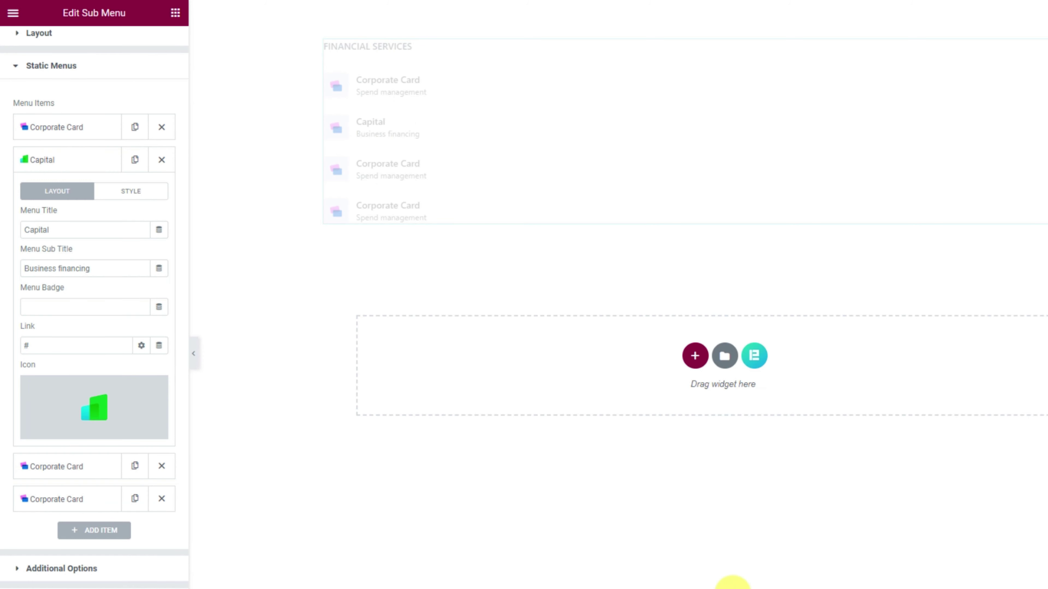
Step: Set the third menu item's title to Issuing and its sub title to Card creation
left_click(81, 202)
left_click_drag(94, 263, 23, 263)
type("Sending")
left_click_drag(103, 301, 5, 299)
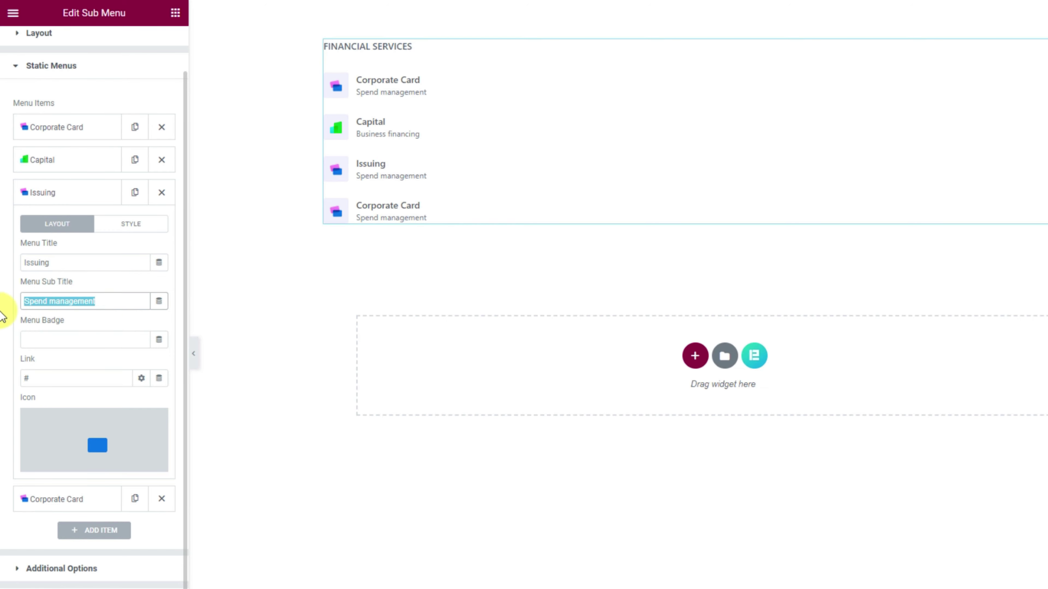
type("Card creation")
Step: Insert the overlapping blue and pink shapes image from the media library as the Issuing item's icon and collapse the item
left_click(124, 464)
scroll(660, 454, "down", 5)
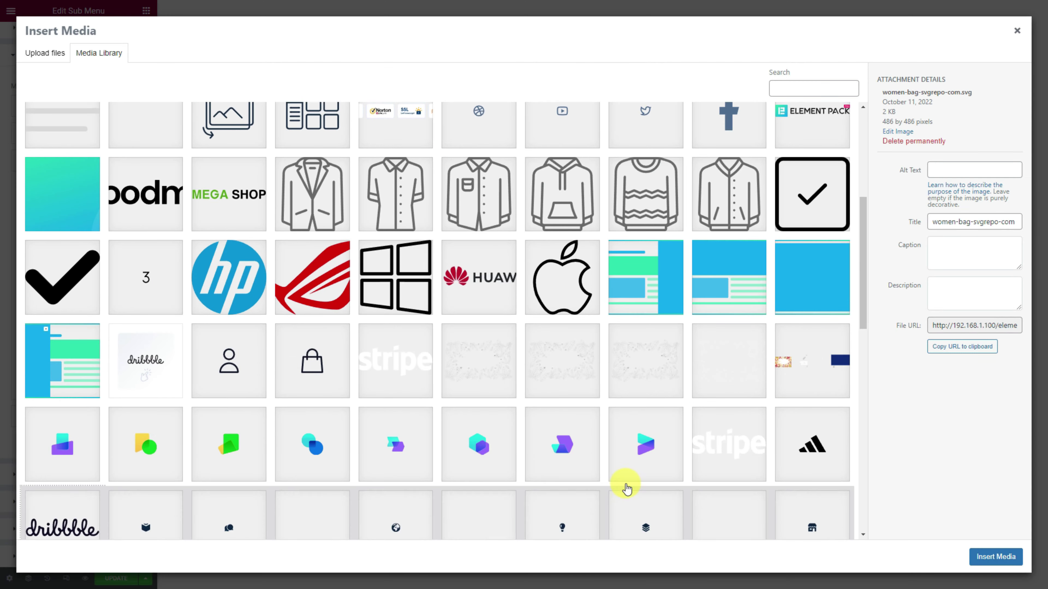
scroll(626, 484, "down", 5)
left_click(311, 449)
left_click(999, 556)
left_click(70, 192)
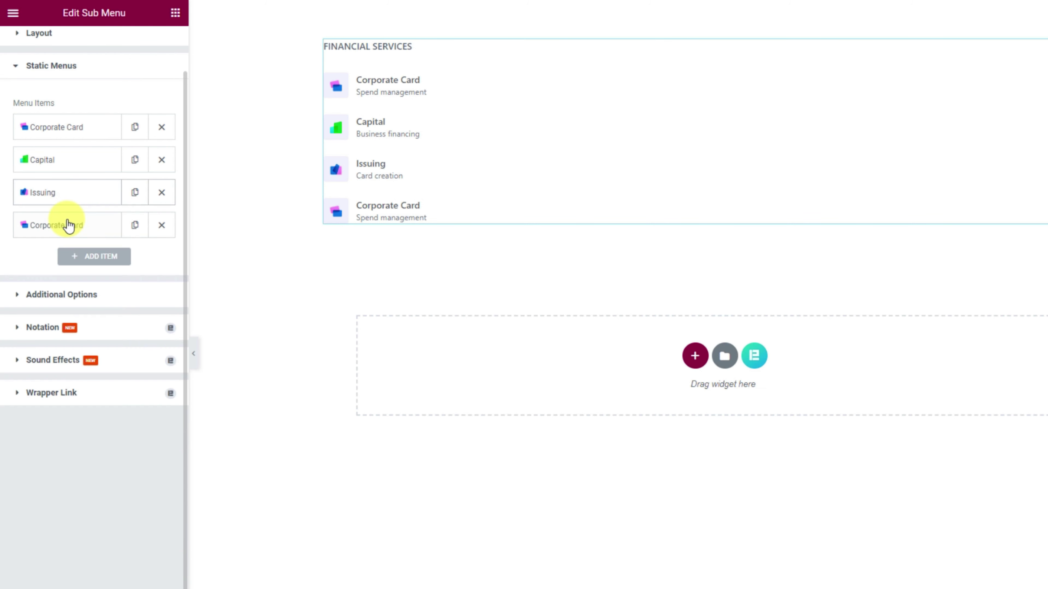
Step: Set the fourth menu item's title to Treasury and its sub title to Banking-as-a-service
left_click(65, 224)
left_click_drag(95, 295, 2, 296)
type("Treasury")
left_click_drag(23, 333, 112, 332)
type("Banking as a service")
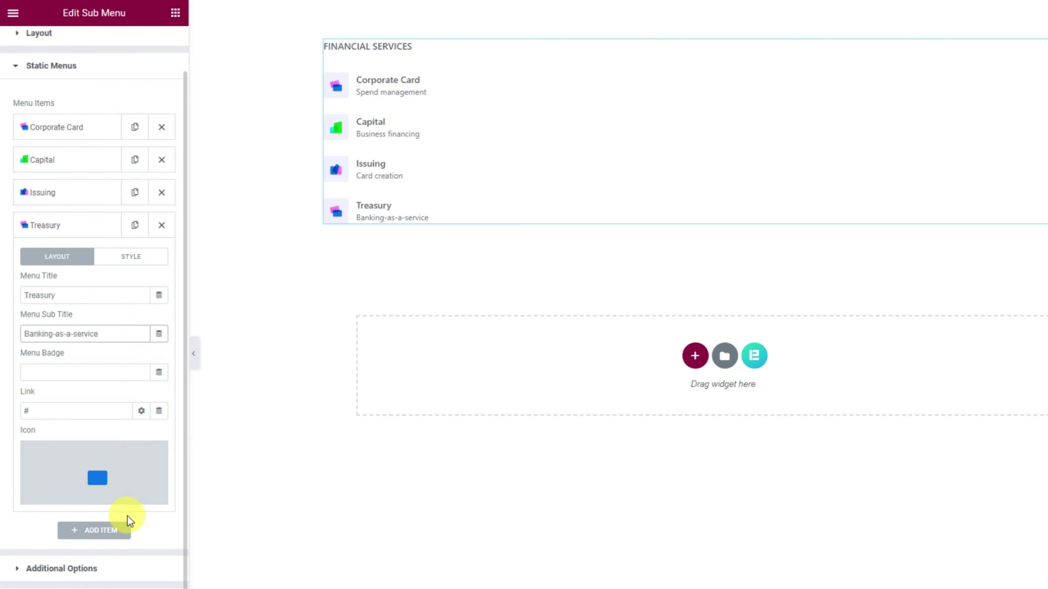
Step: Insert the overlapping cyan and green shapes image from the media library as the Treasury item's icon and collapse the item
left_click(132, 497)
scroll(612, 486, "down", 10)
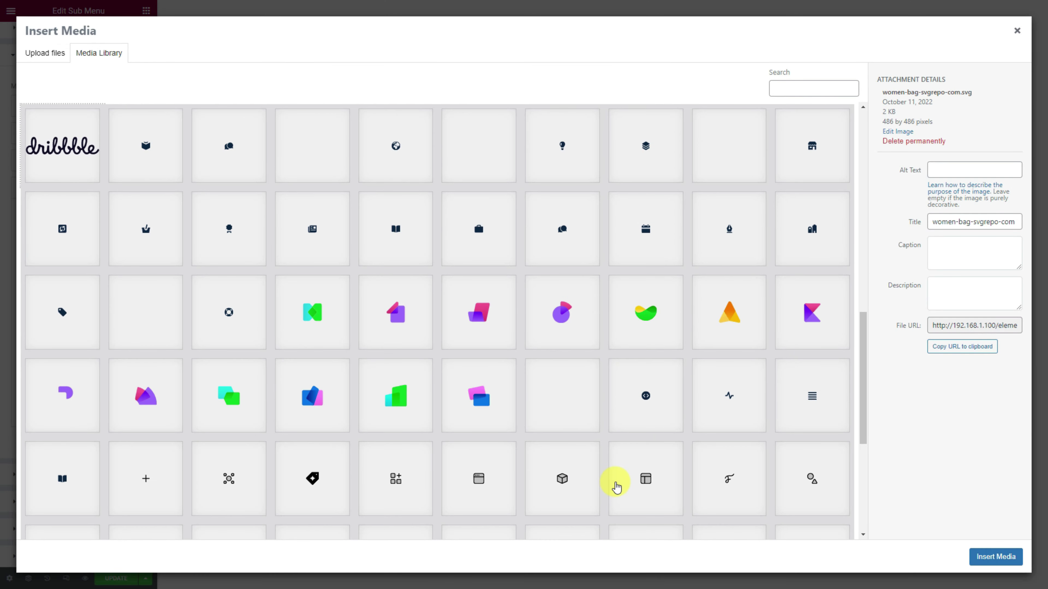
left_click(228, 394)
left_click(995, 557)
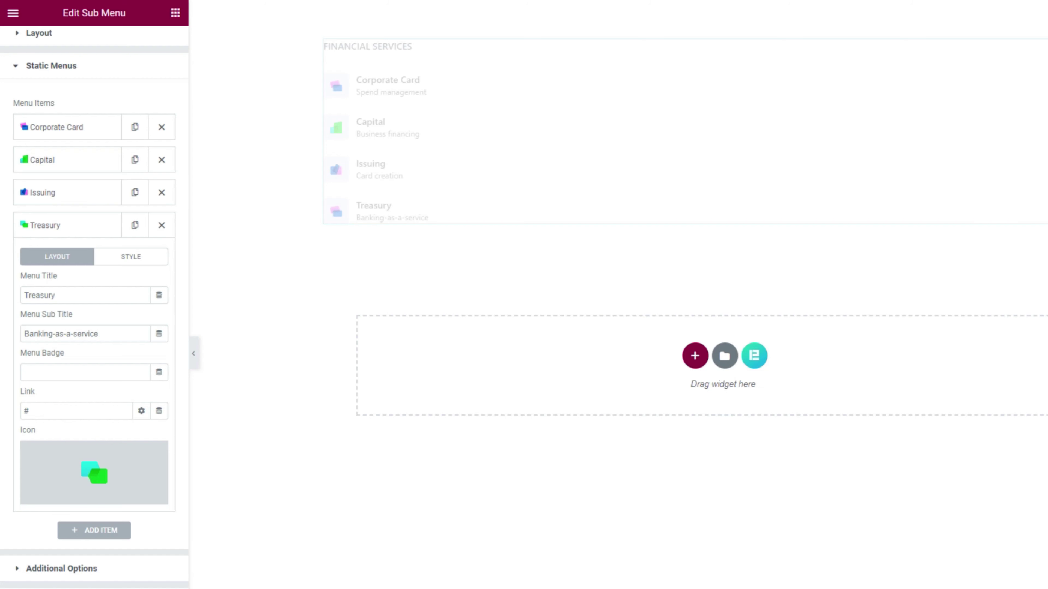
left_click(87, 234)
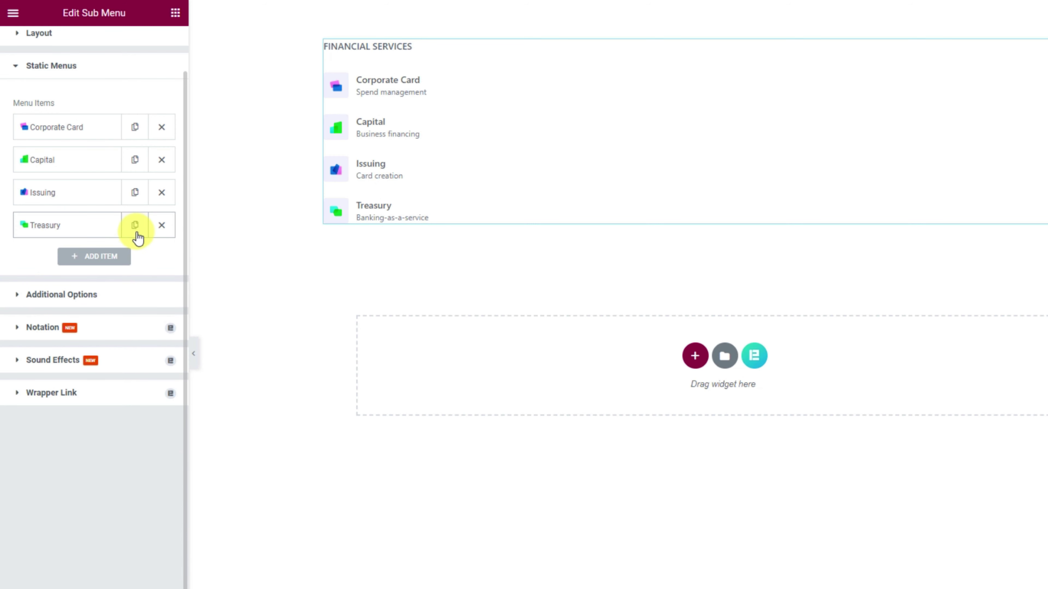
Step: Examine the device choices for hiding the sub menu's icons and sub titles in the additional options
scroll(132, 256, "up", 2)
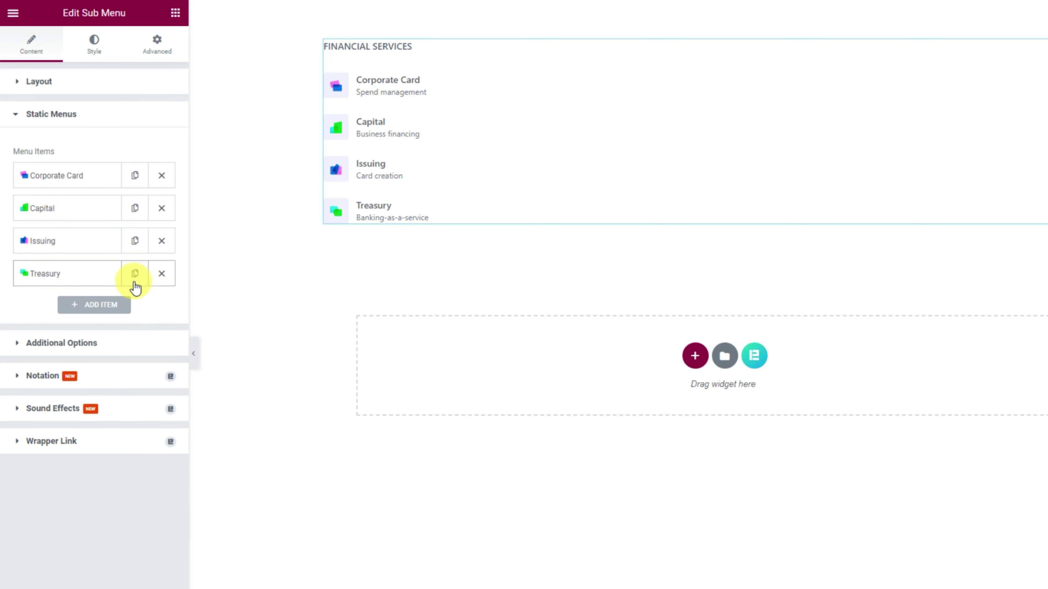
left_click(97, 349)
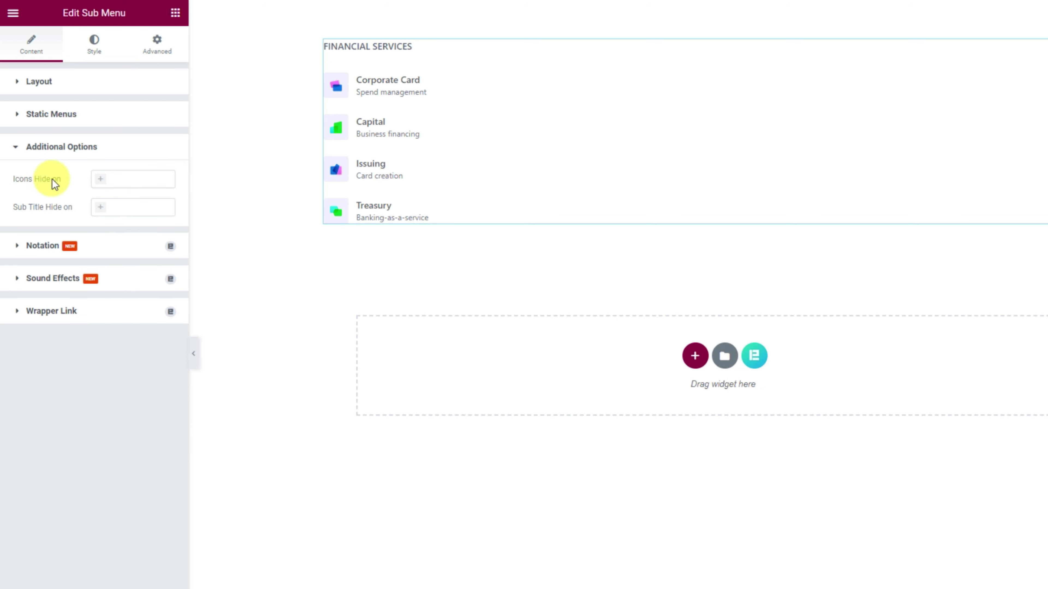
left_click(103, 182)
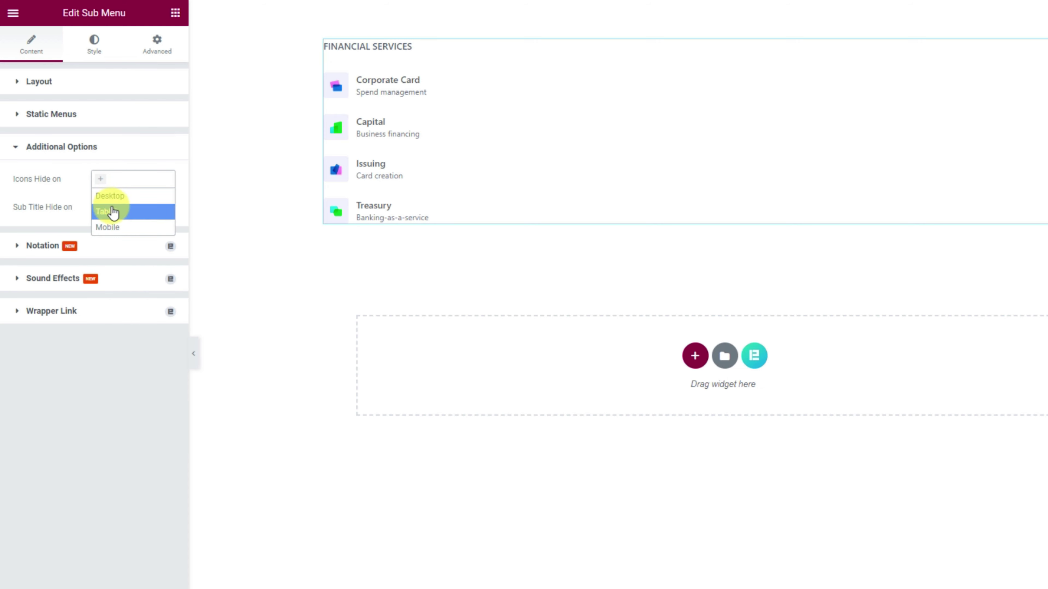
left_click(74, 194)
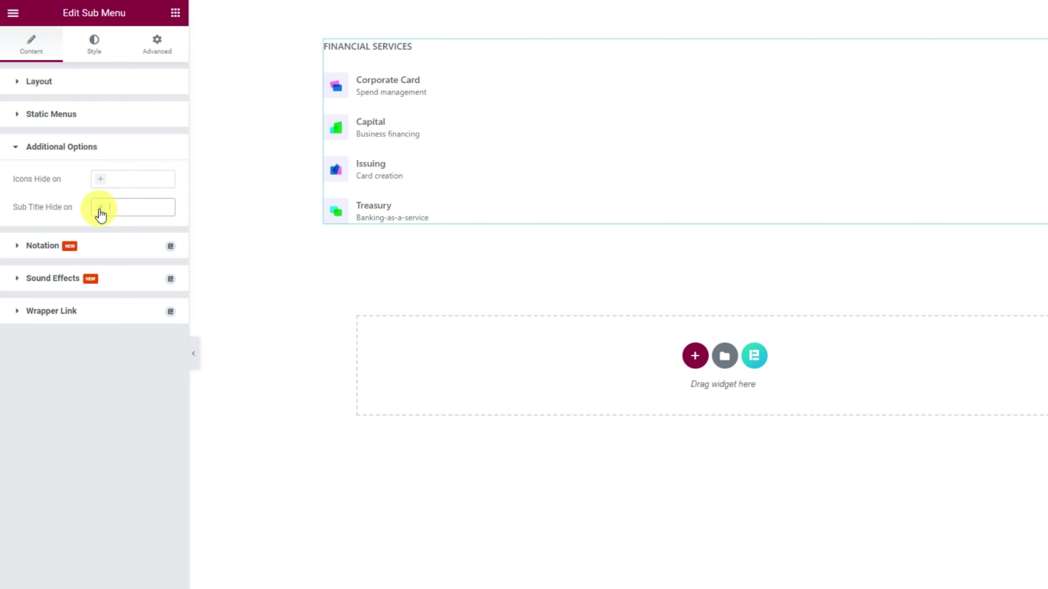
left_click(100, 211)
left_click(84, 201)
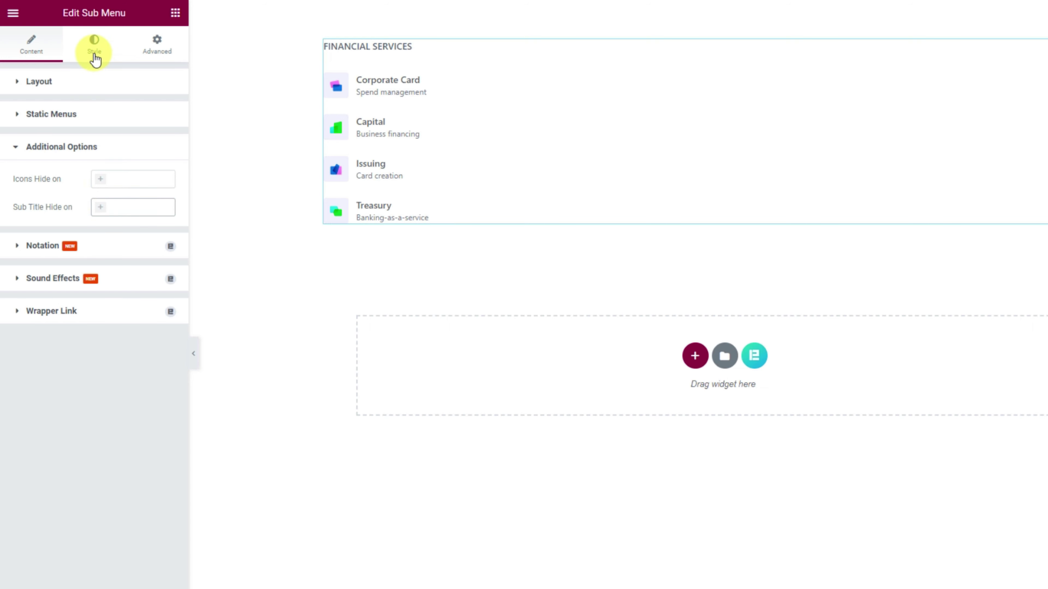
Step: Set the sub menu heading's normal text color to #727F96
left_click(95, 46)
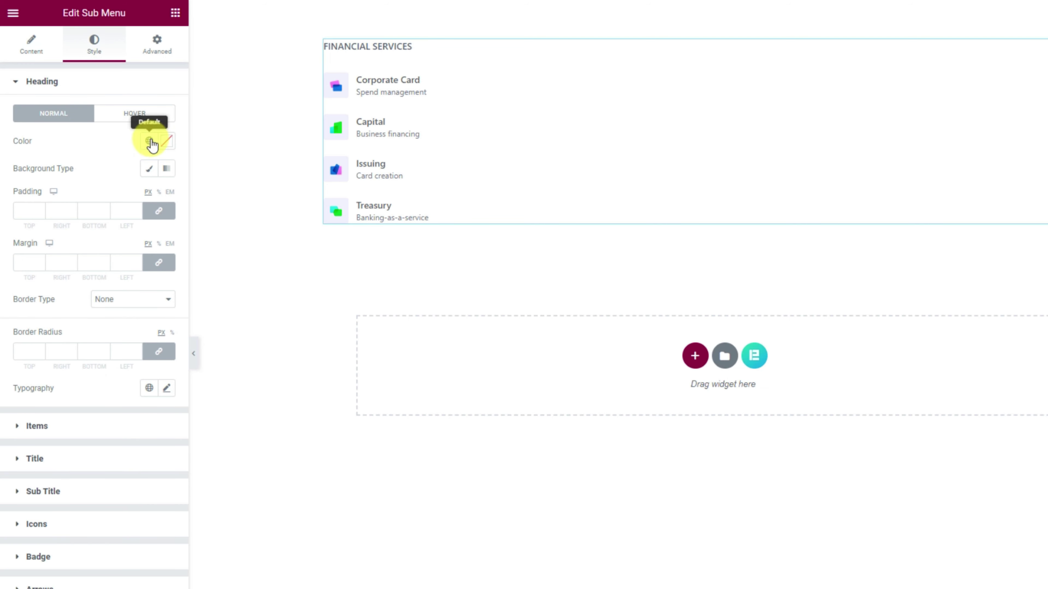
left_click(166, 141)
triple_click(153, 340)
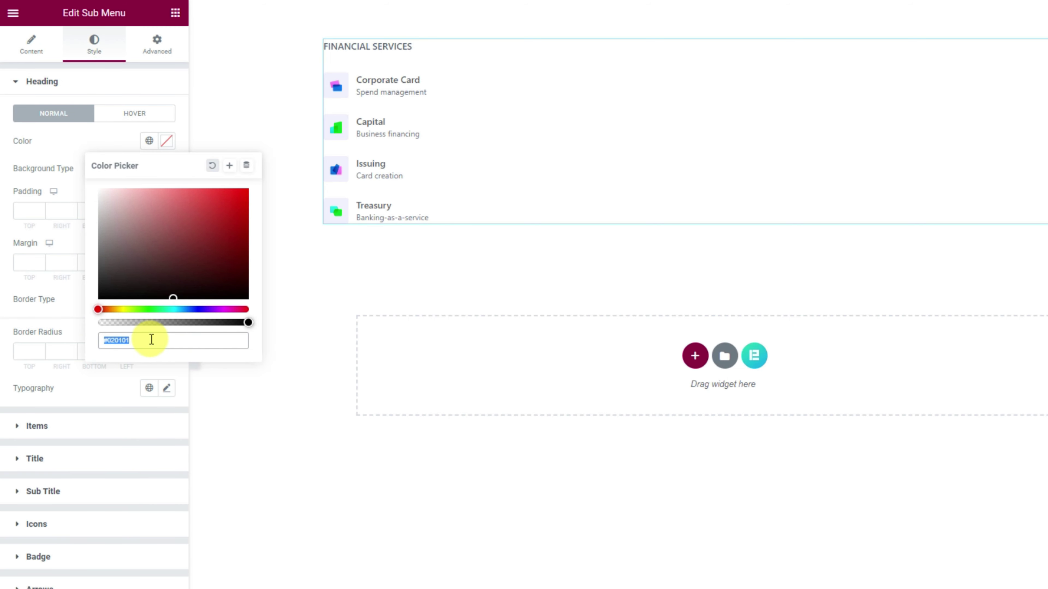
type("#727F96")
left_click(94, 141)
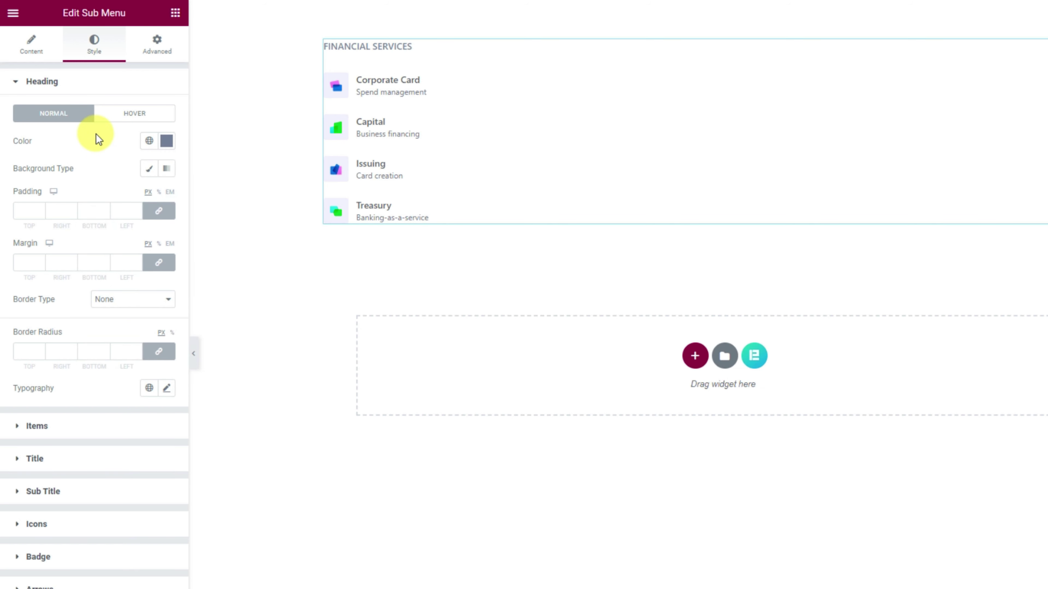
Step: Set the menu item titles' normal color to #15212EC9
left_click(73, 461)
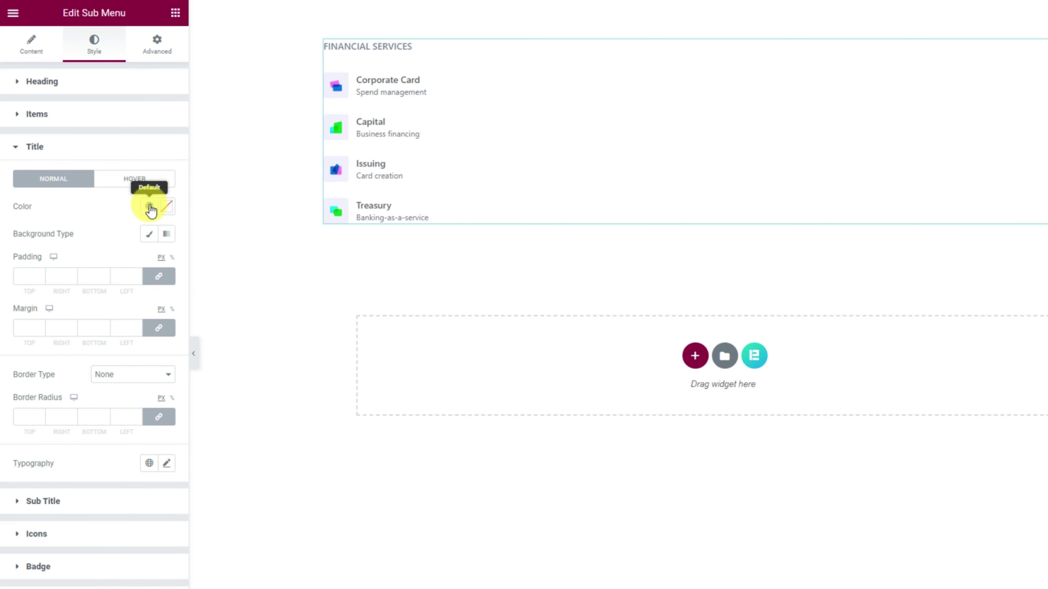
left_click(168, 207)
type("#15212EC9")
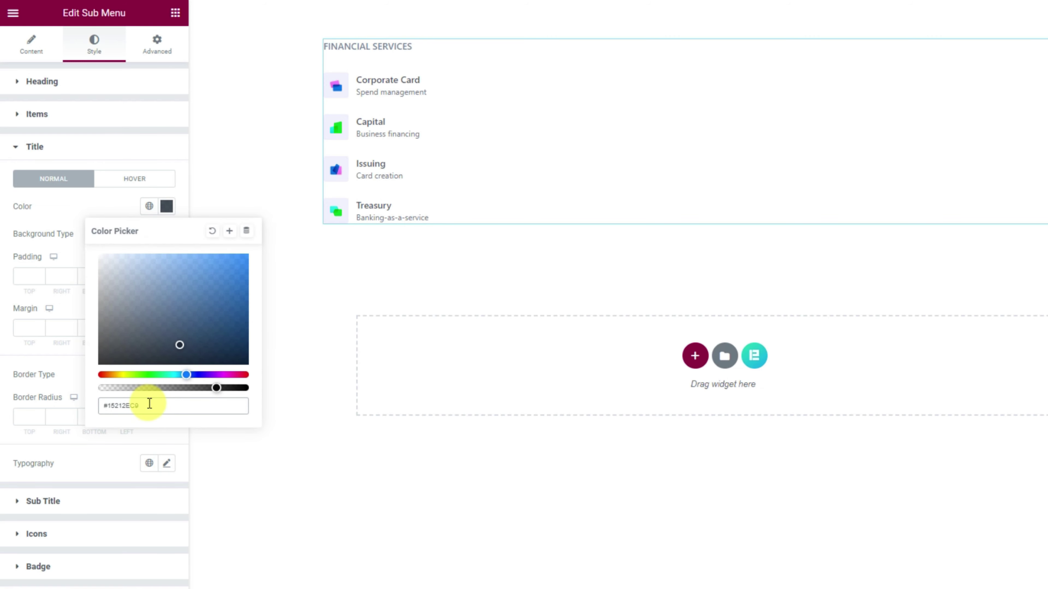
left_click(93, 210)
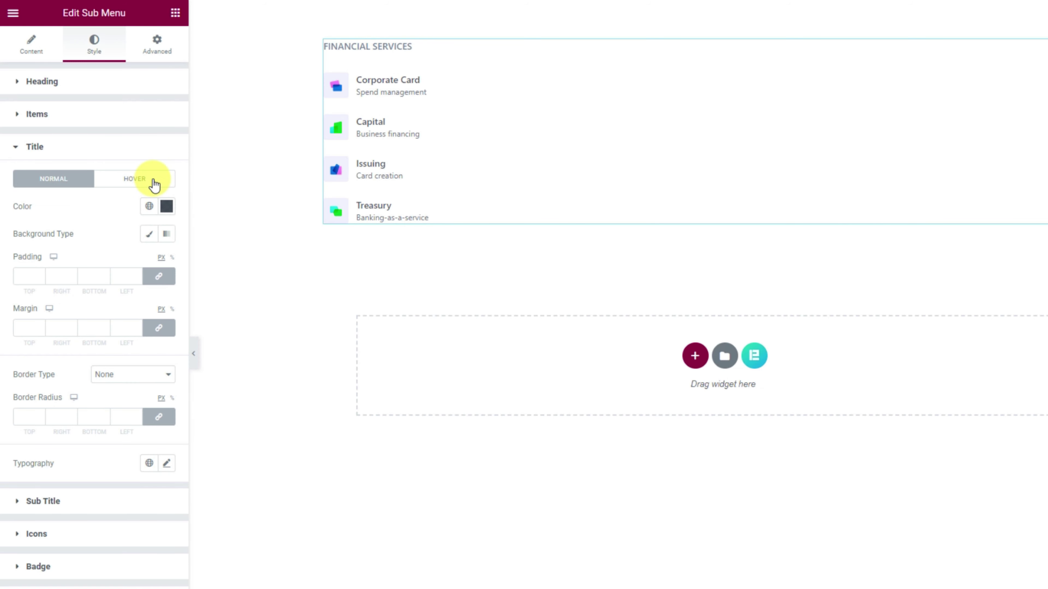
Step: Set the menu item titles' hover color to #15212E
left_click(155, 181)
left_click(168, 206)
type("#15212E")
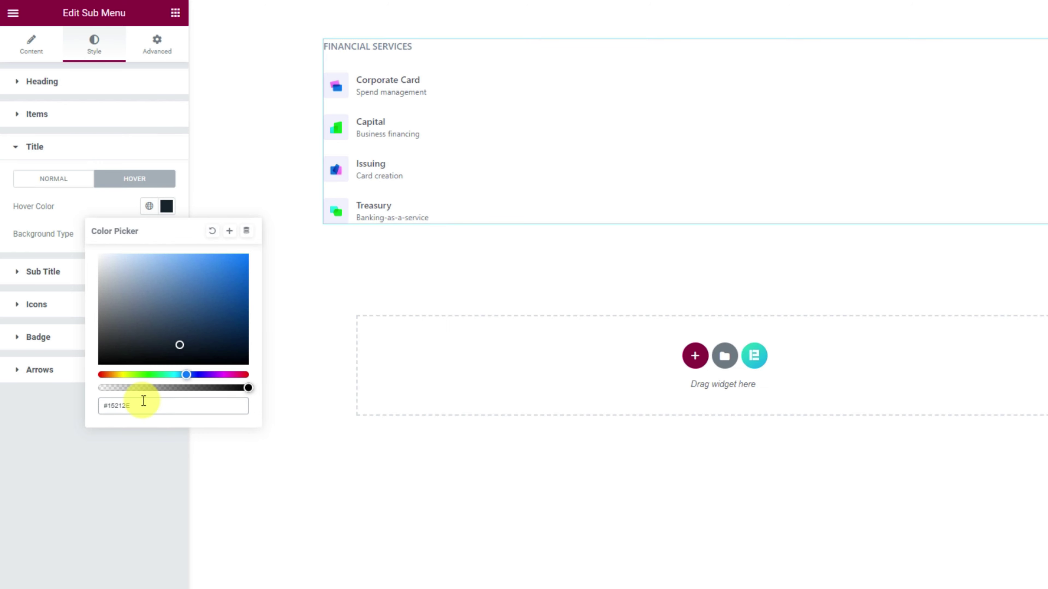
left_click(91, 208)
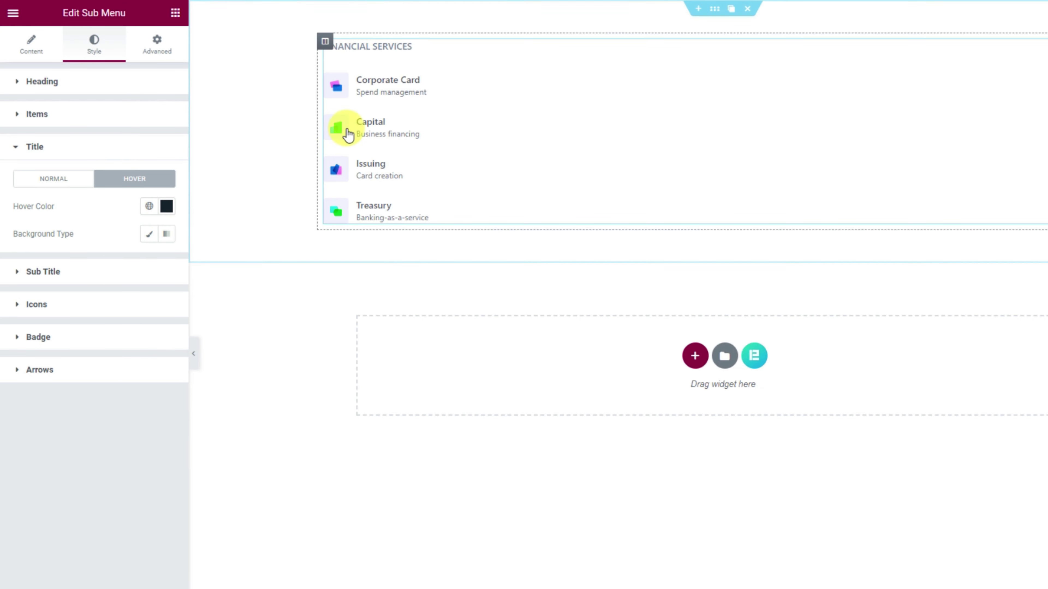
Step: Set the menu item titles' typography to the Roboto family, size 15 px and weight 500
left_click(49, 164)
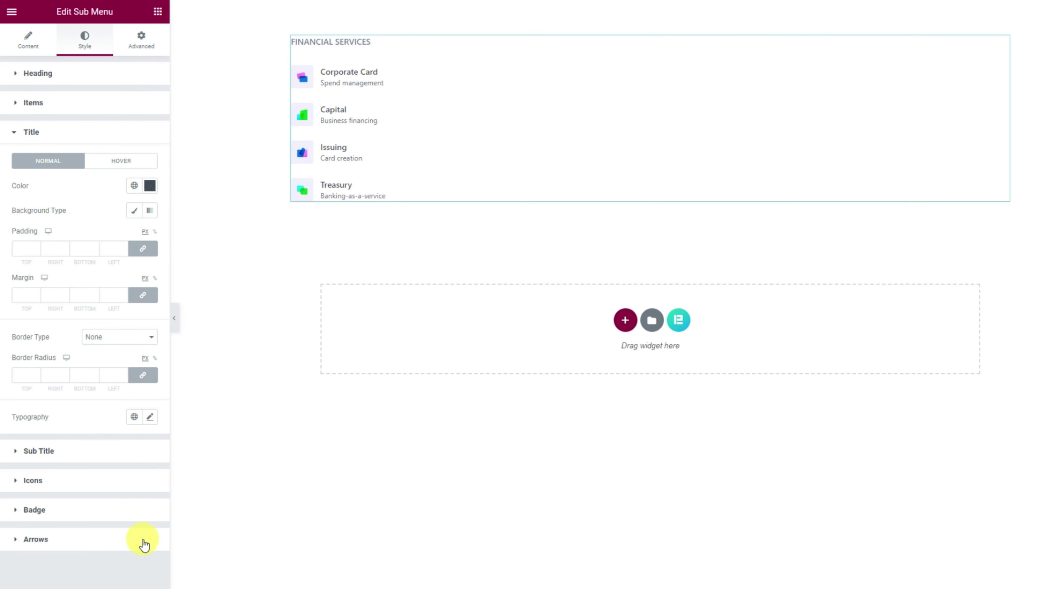
left_click(150, 418)
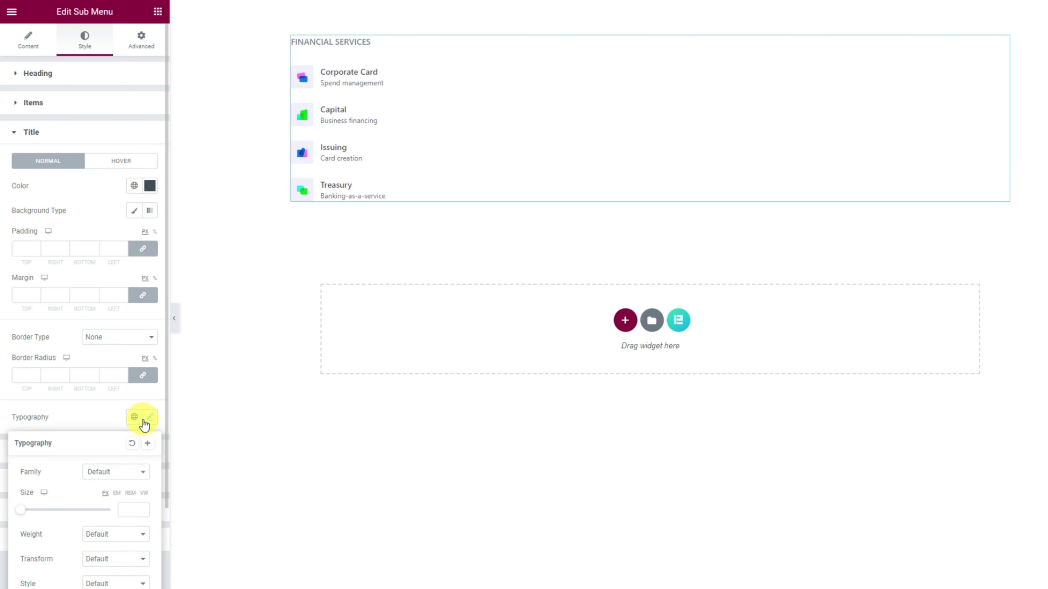
scroll(109, 419, "down", 3)
left_click(119, 349)
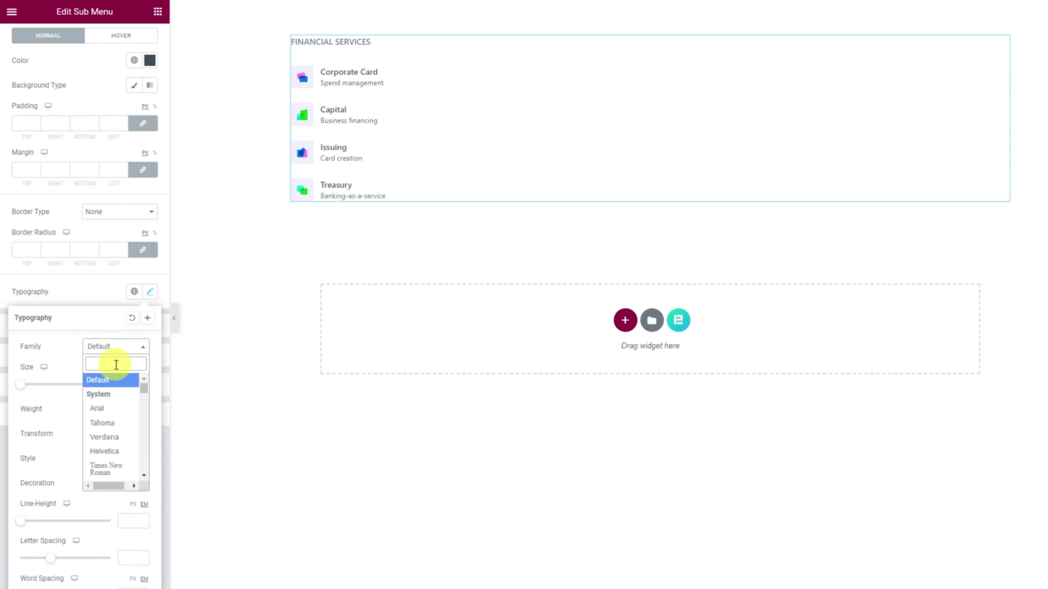
type("robo")
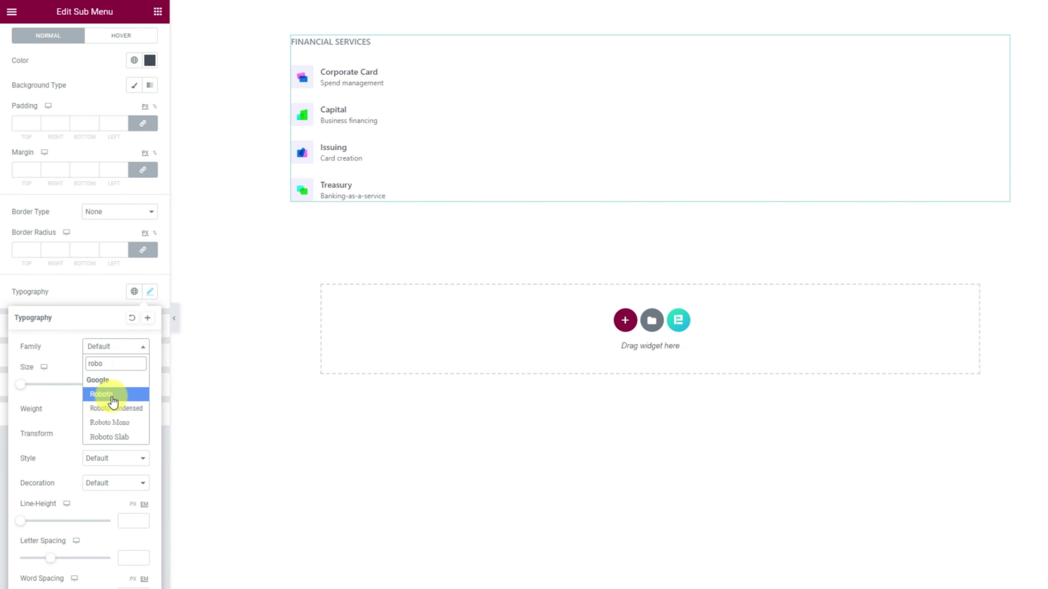
left_click(108, 394)
left_click(30, 386)
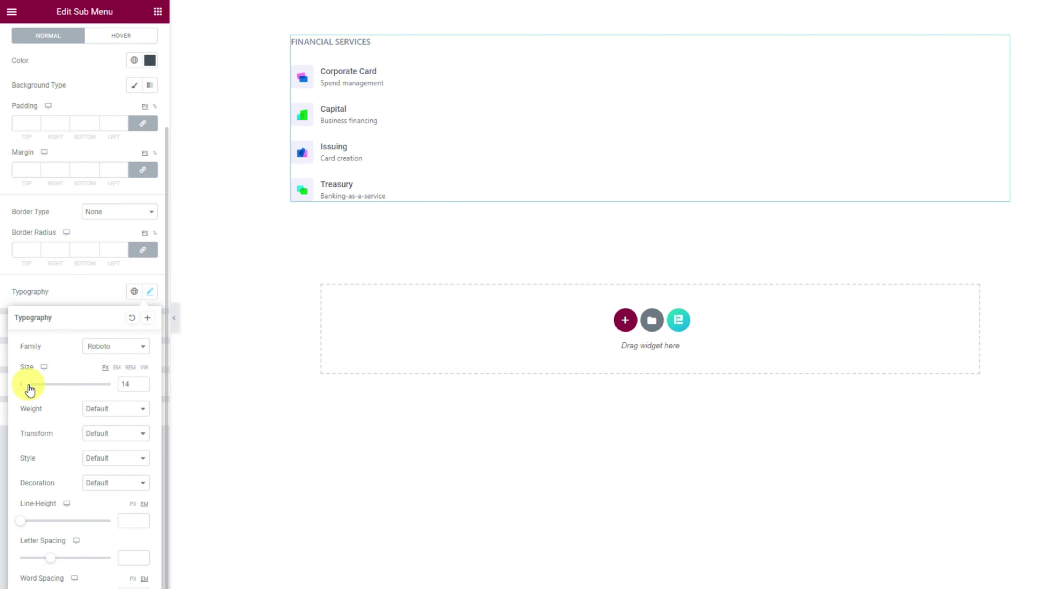
left_click_drag(29, 389, 31, 389)
left_click(109, 409)
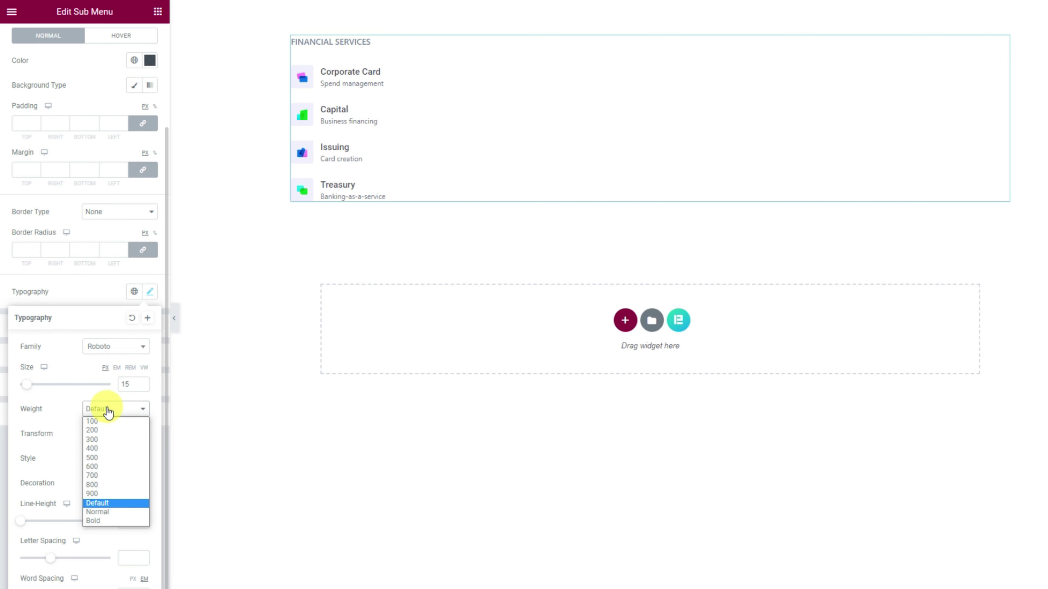
left_click(104, 456)
left_click(98, 294)
Step: Set the sub titles' normal color to #15212E91
left_click(89, 329)
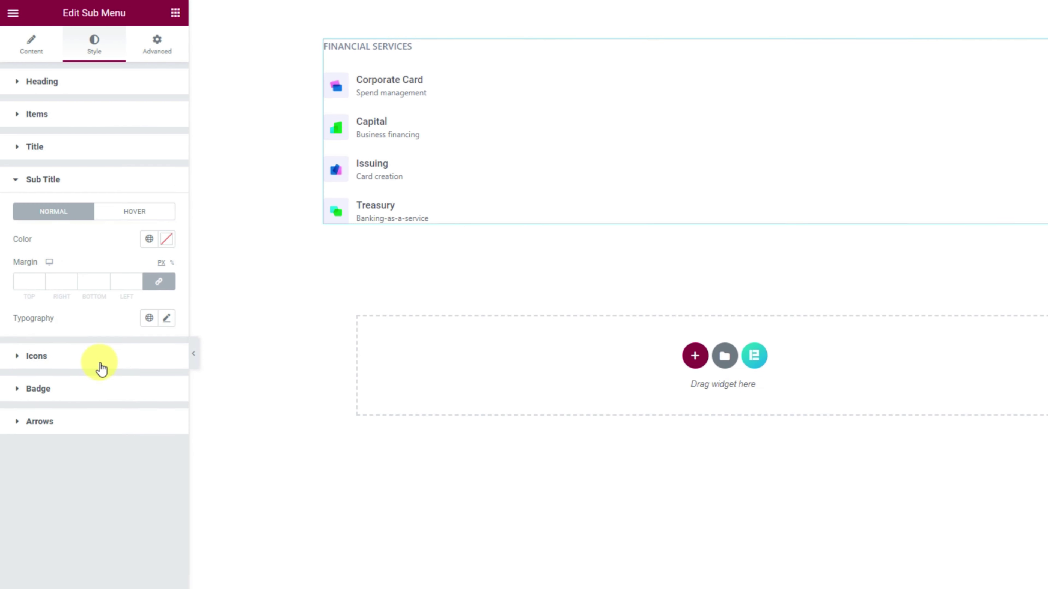
left_click(167, 248)
left_click(152, 437)
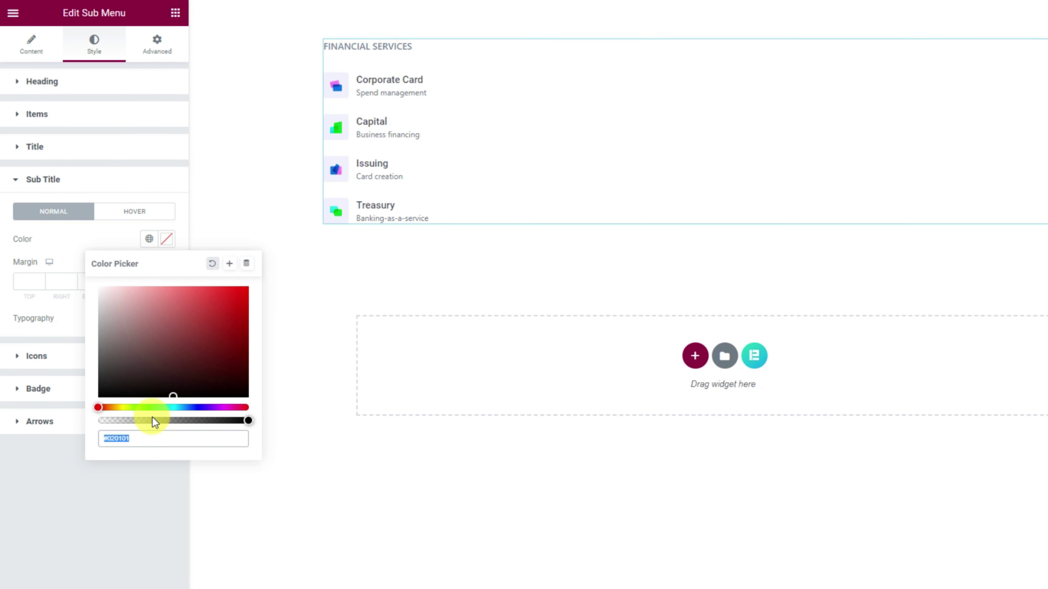
type("#15212E91")
left_click(107, 237)
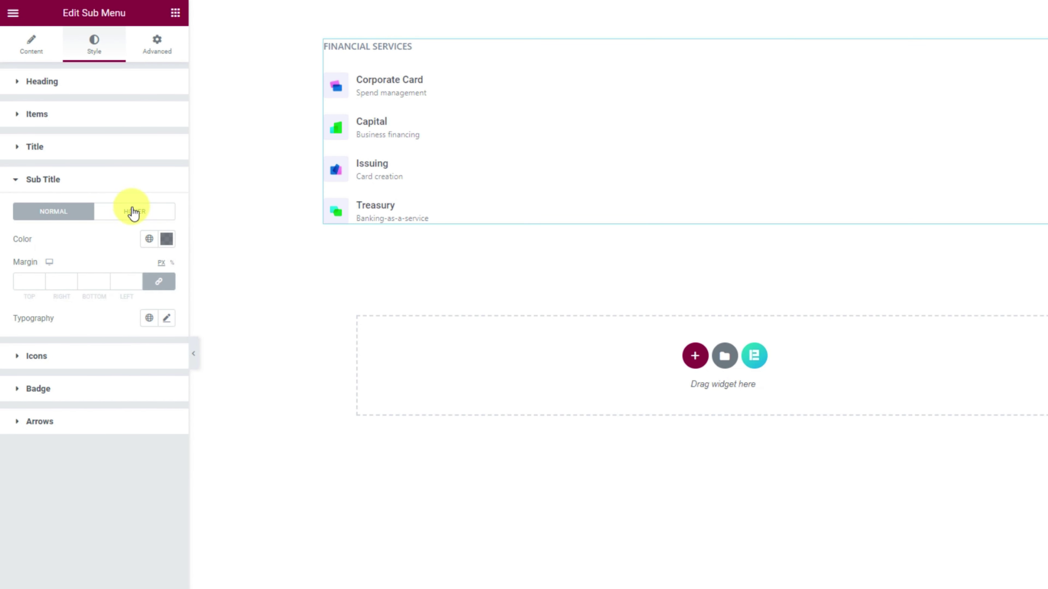
Step: Set the sub titles' hover color to #15212EDE and return to their normal state settings
left_click(131, 211)
left_click(169, 240)
left_click(161, 443)
type("#15212EDE")
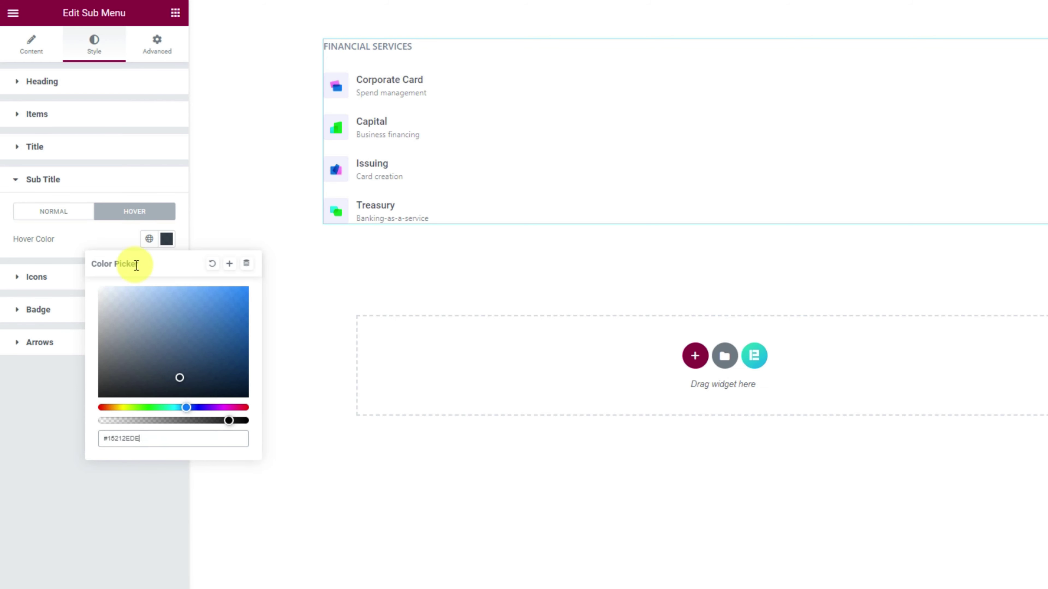
left_click(100, 240)
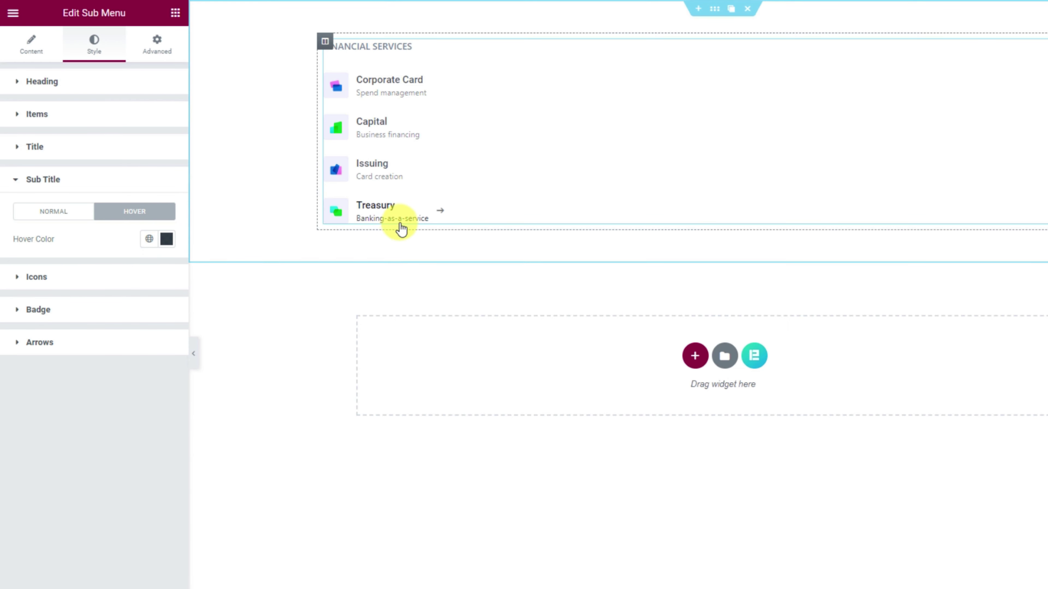
left_click(50, 215)
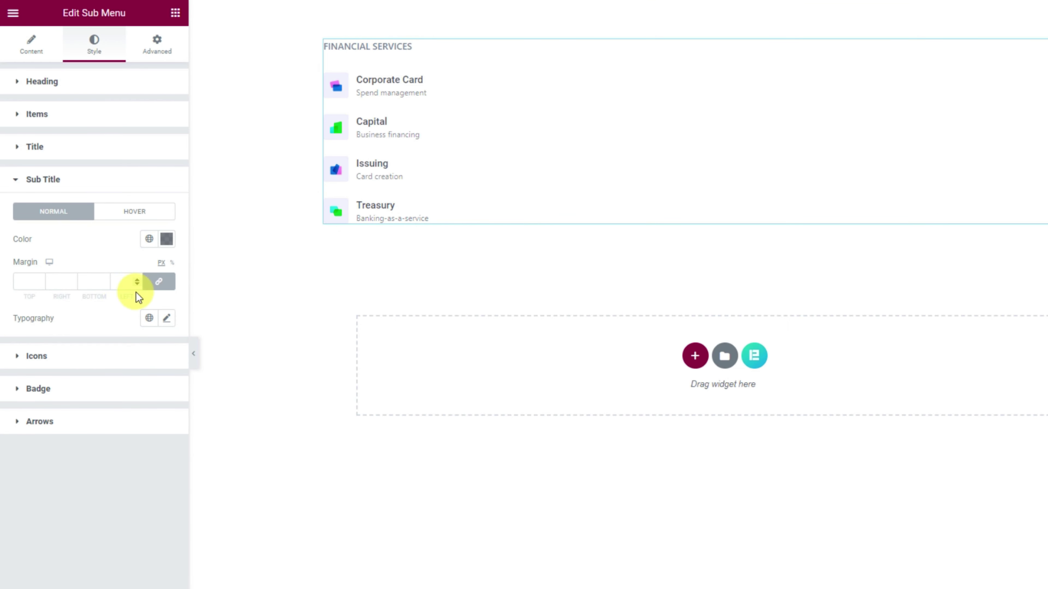
Step: Set the sub titles' typography to the Roboto family, size 14 px and weight 400
left_click(167, 321)
left_click(115, 388)
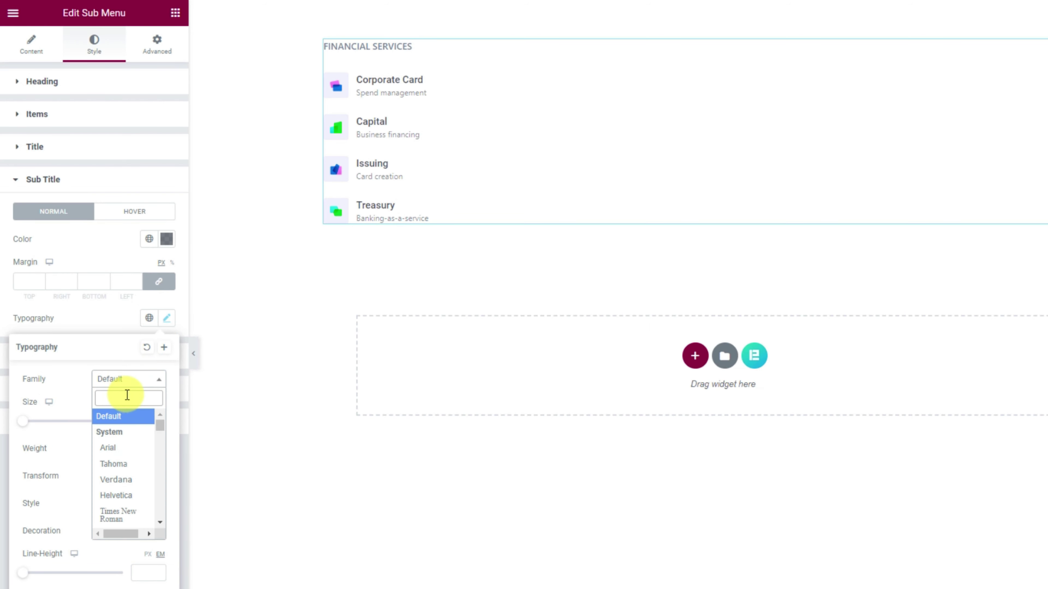
type("rob")
left_click(121, 433)
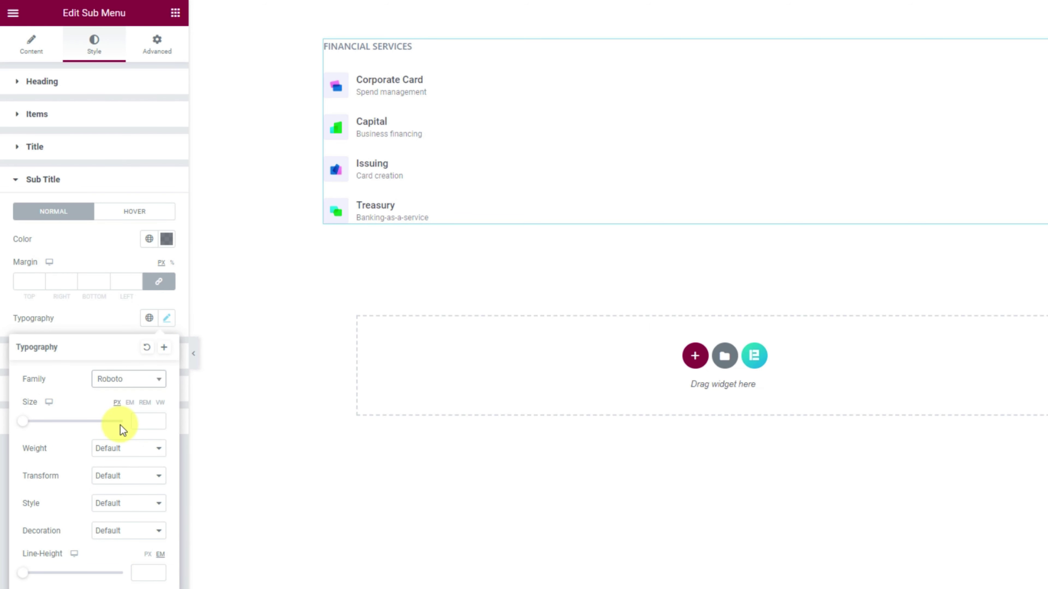
left_click_drag(28, 427, 32, 423)
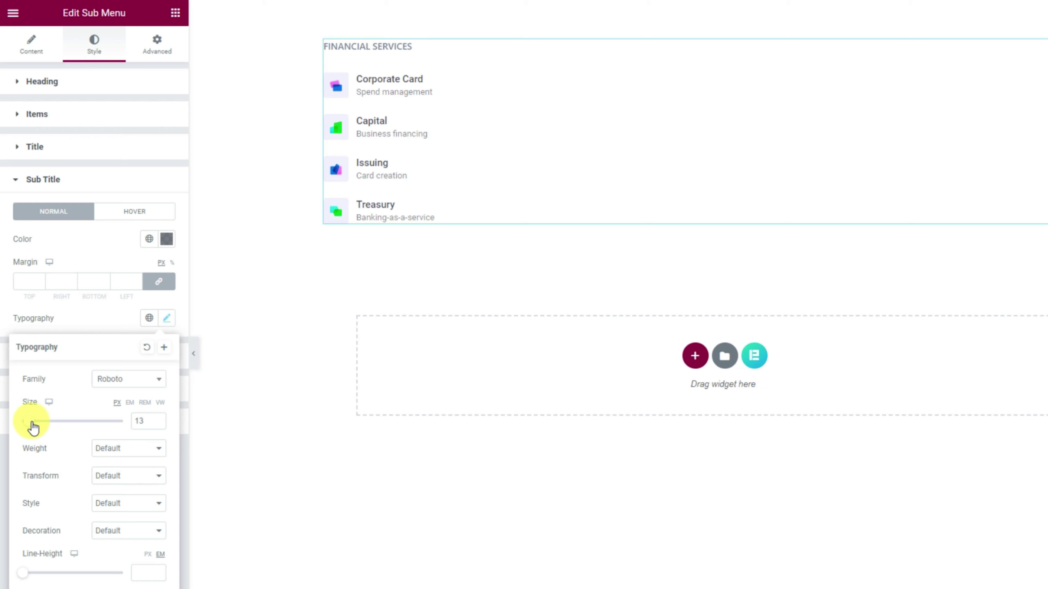
left_click(156, 421)
left_click(136, 448)
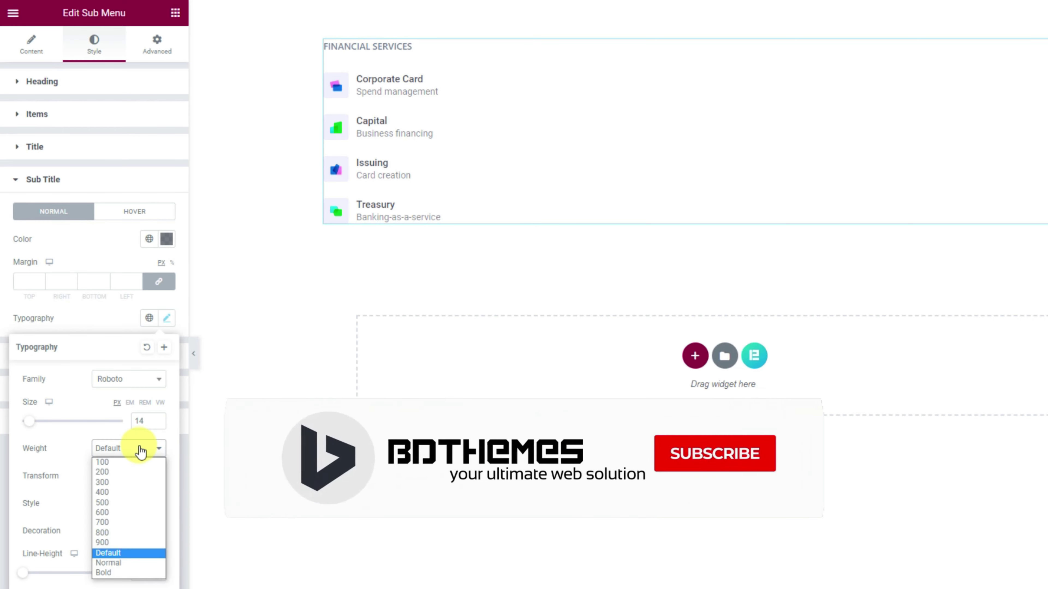
left_click(130, 496)
left_click(106, 322)
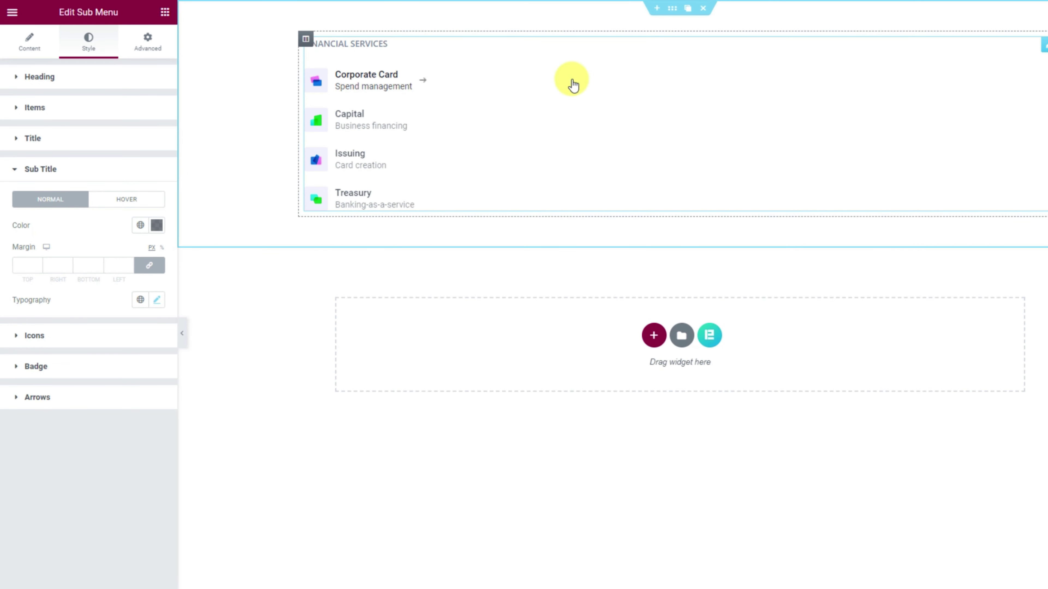
Step: Duplicate the FINANCIAL SERVICES column twice to make three columns side by side
right_click(306, 39)
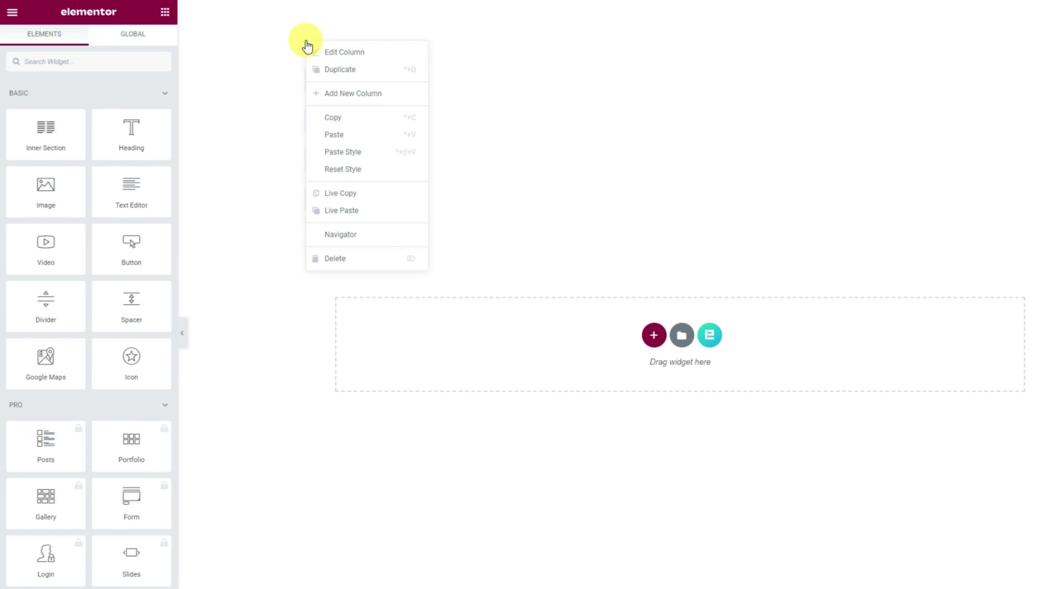
left_click(341, 70)
right_click(686, 40)
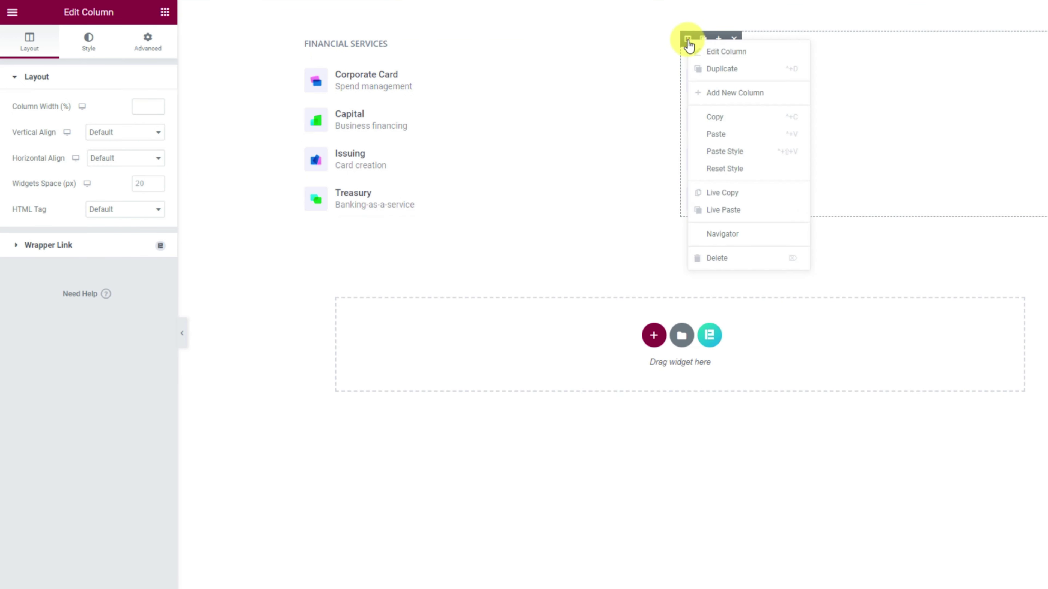
left_click(714, 72)
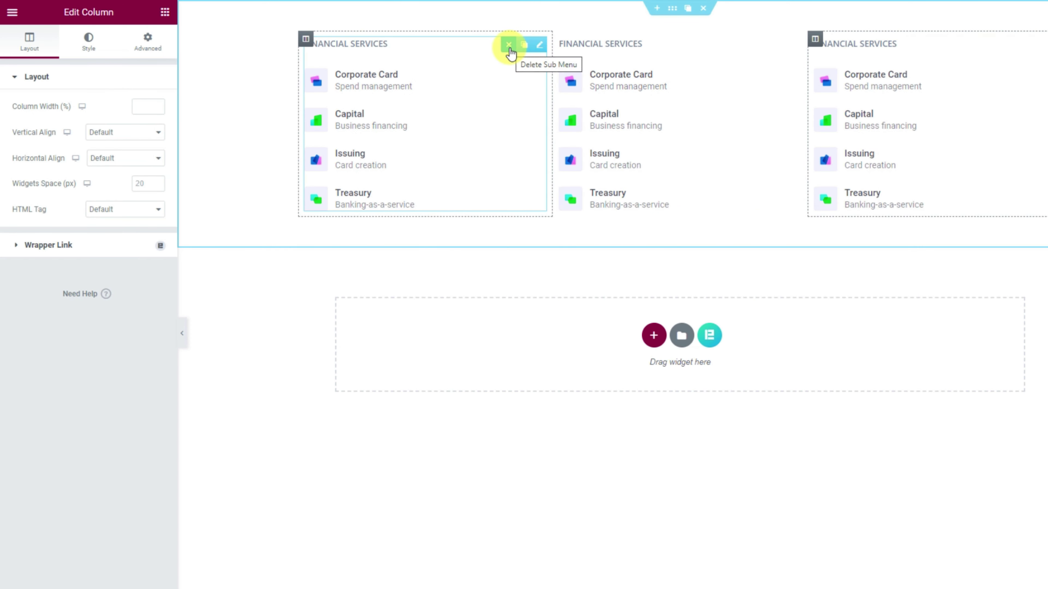
Step: Delete the sub menu in the first column and paste the copied PAYMENTS sub menu in its place
left_click(508, 45)
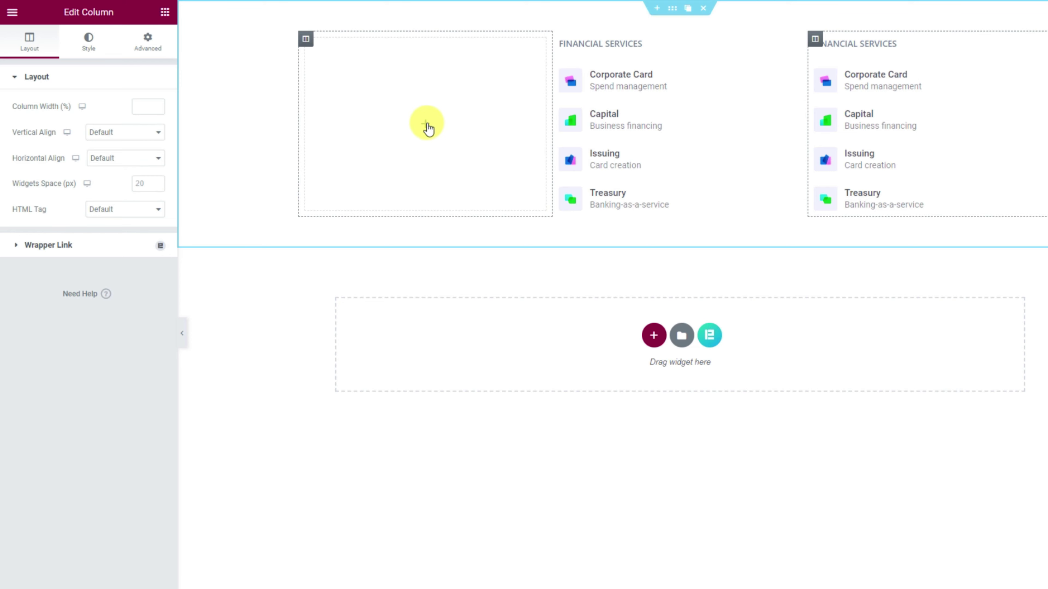
right_click(428, 128)
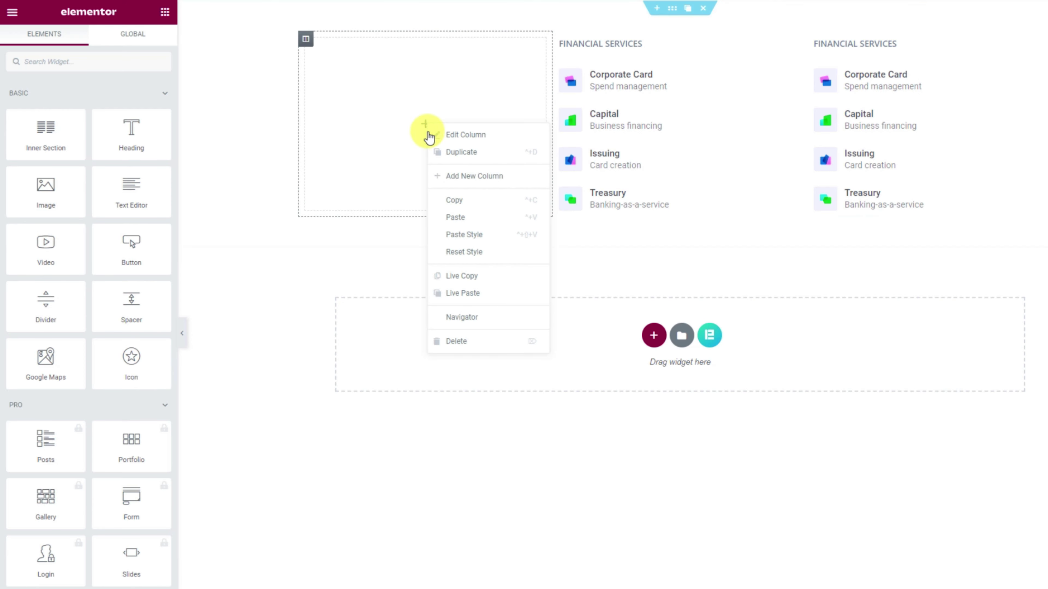
left_click(455, 219)
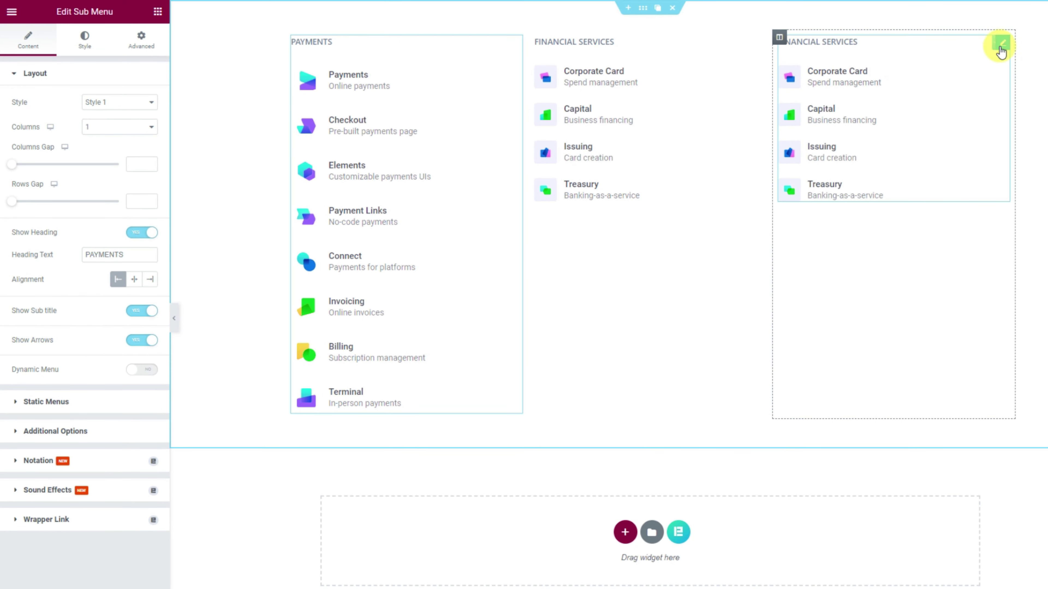
Step: Replace the third column's sub menu with the copied BUSINESS OPERATIONS sub menu and hide the editor sidebar to preview the layout
right_click(1004, 48)
left_click(973, 44)
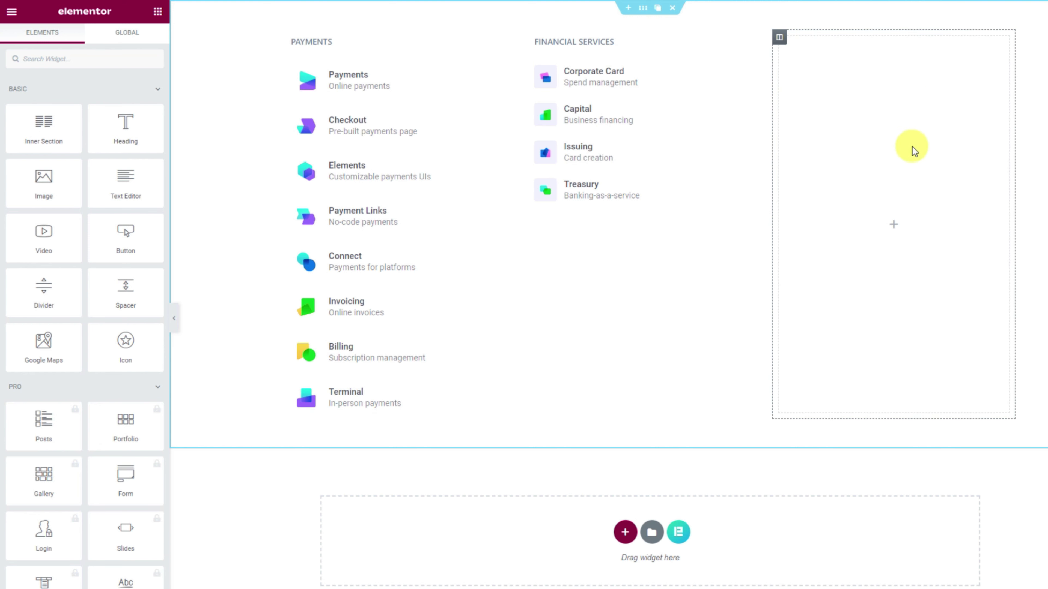
right_click(893, 227)
left_click(918, 310)
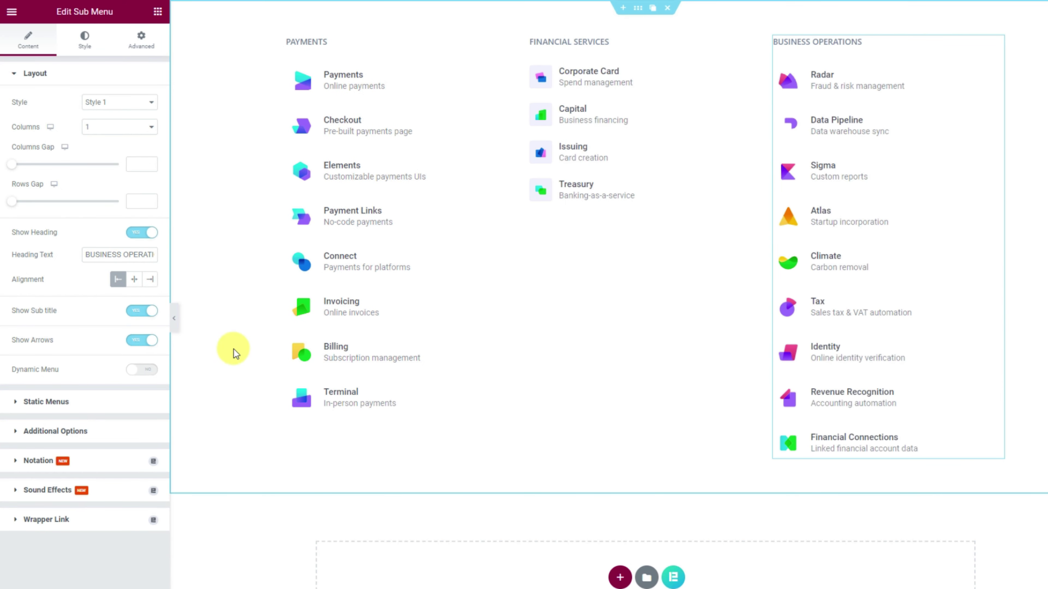
left_click(174, 318)
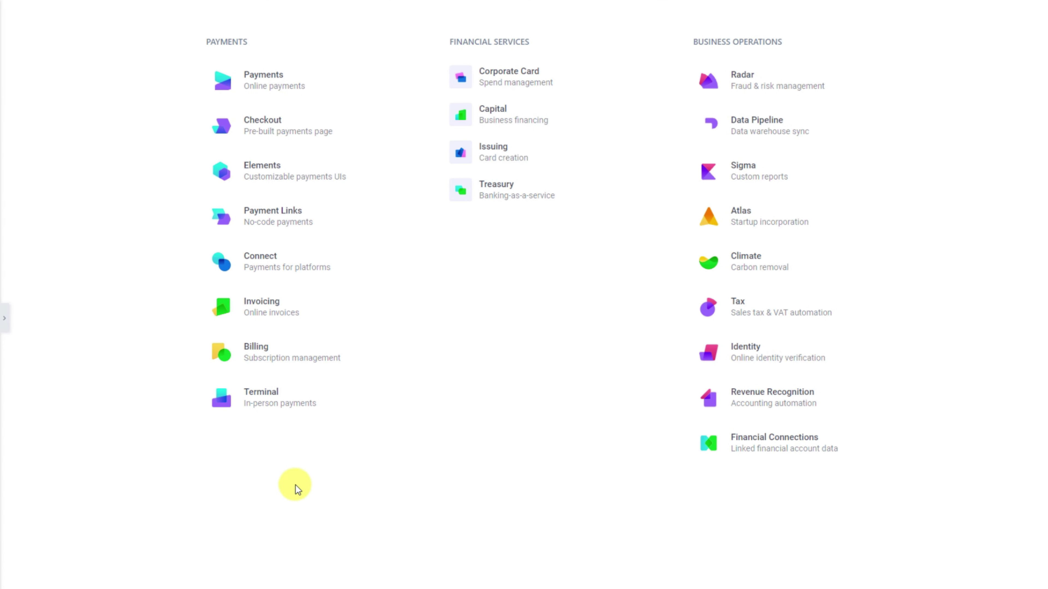